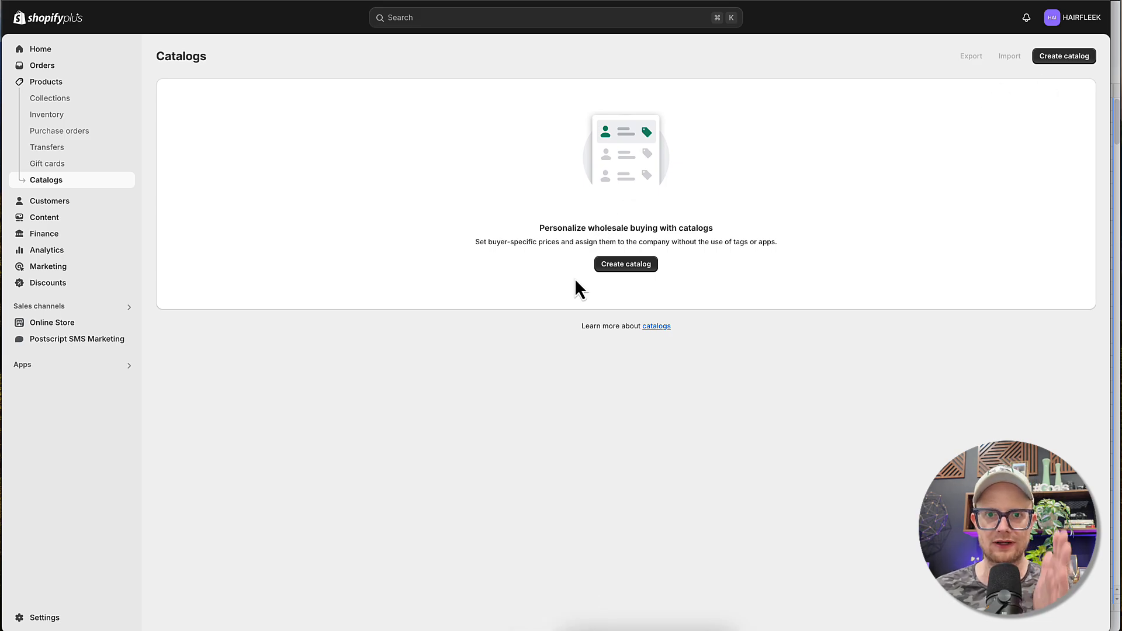
- Start a new catalog that includes only specific products
click(624, 266)
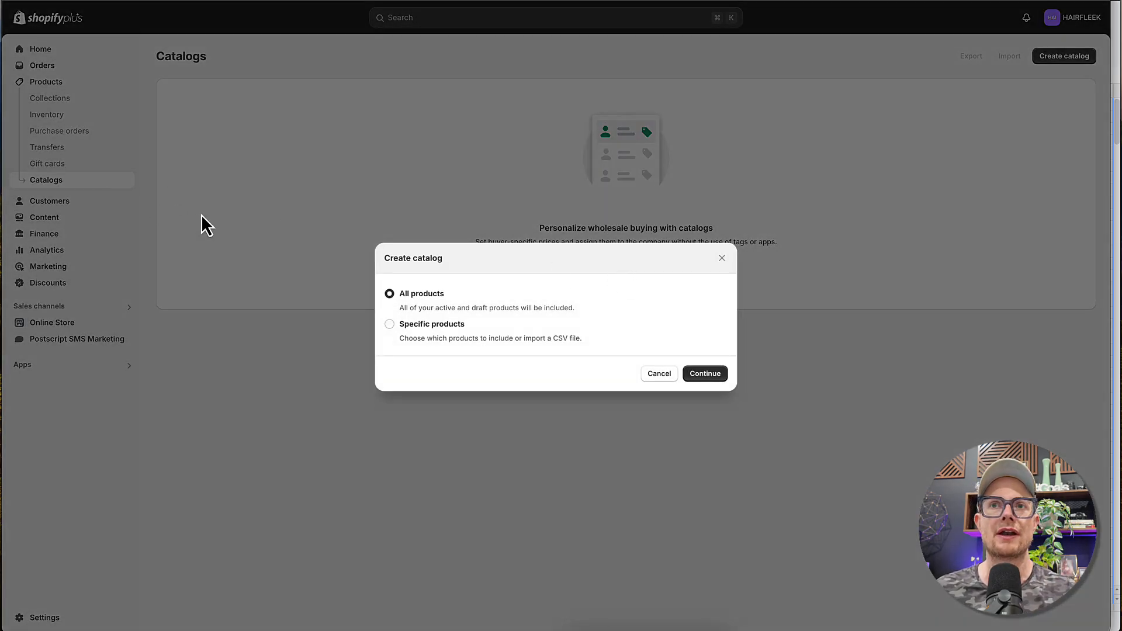
click(390, 325)
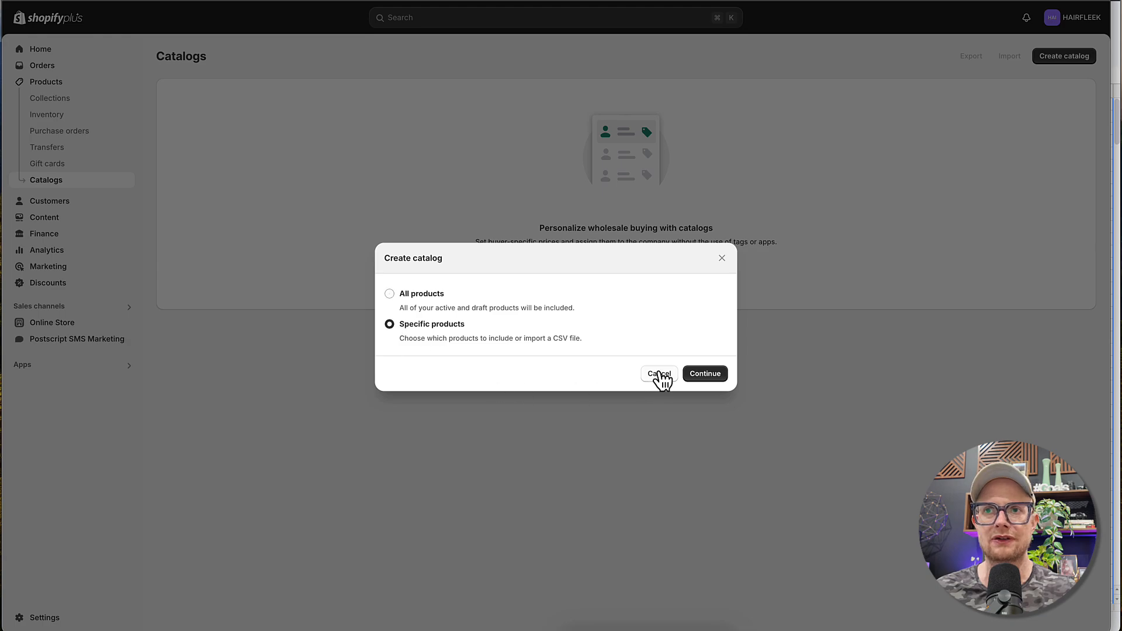
click(703, 374)
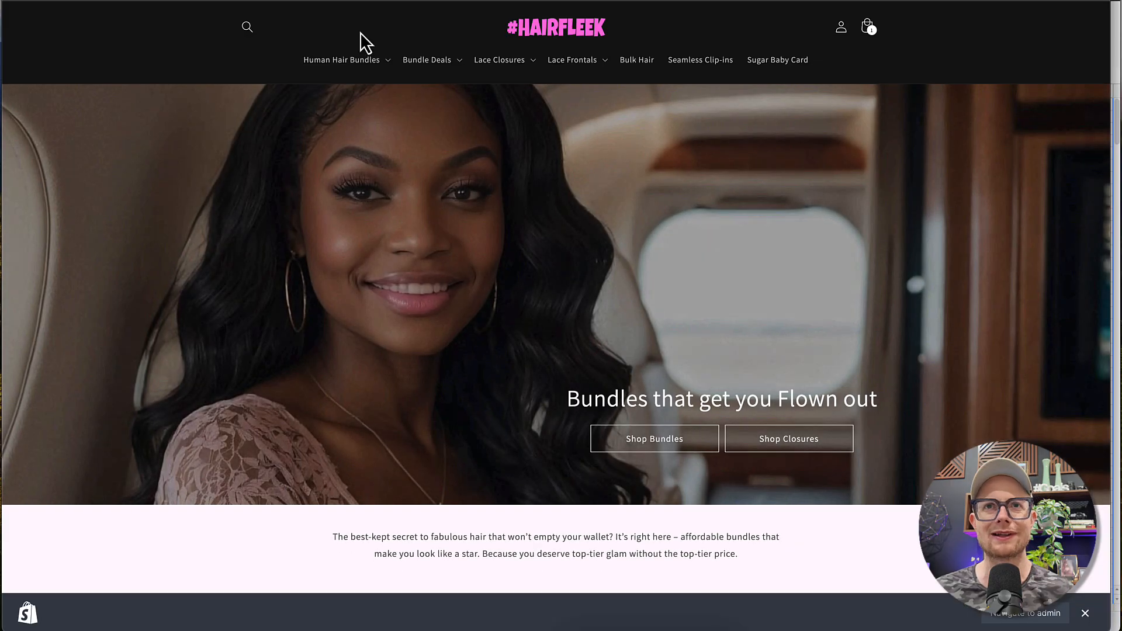
- Look through the storefront's Bundle Deals, Human Hair Bundles, Lace Closures and Lace Frontals categories
click(432, 67)
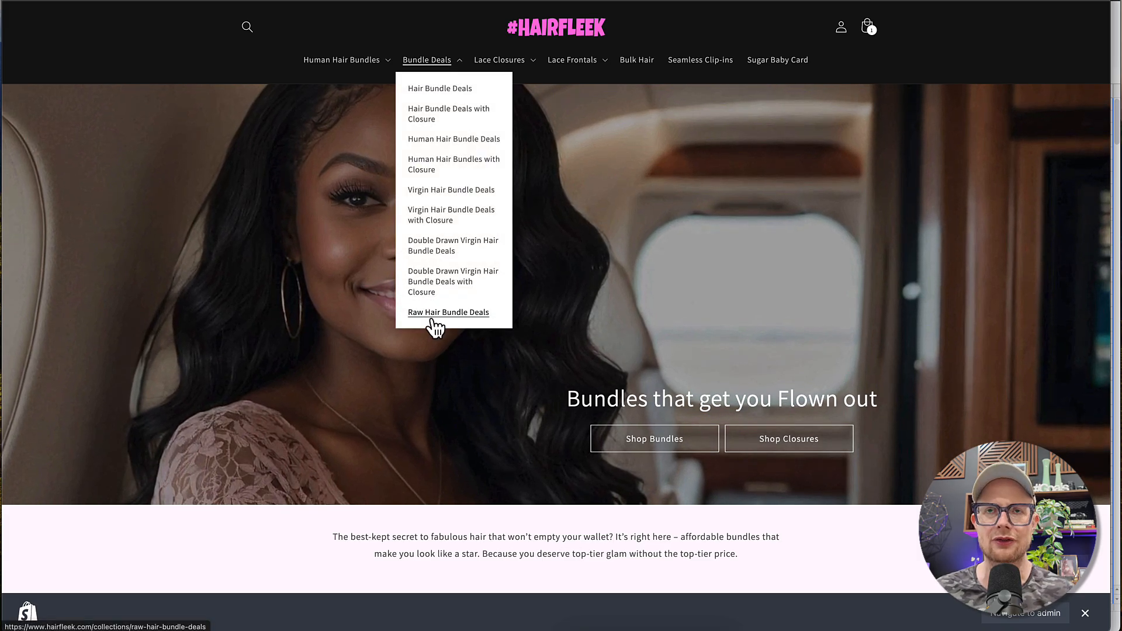
click(341, 64)
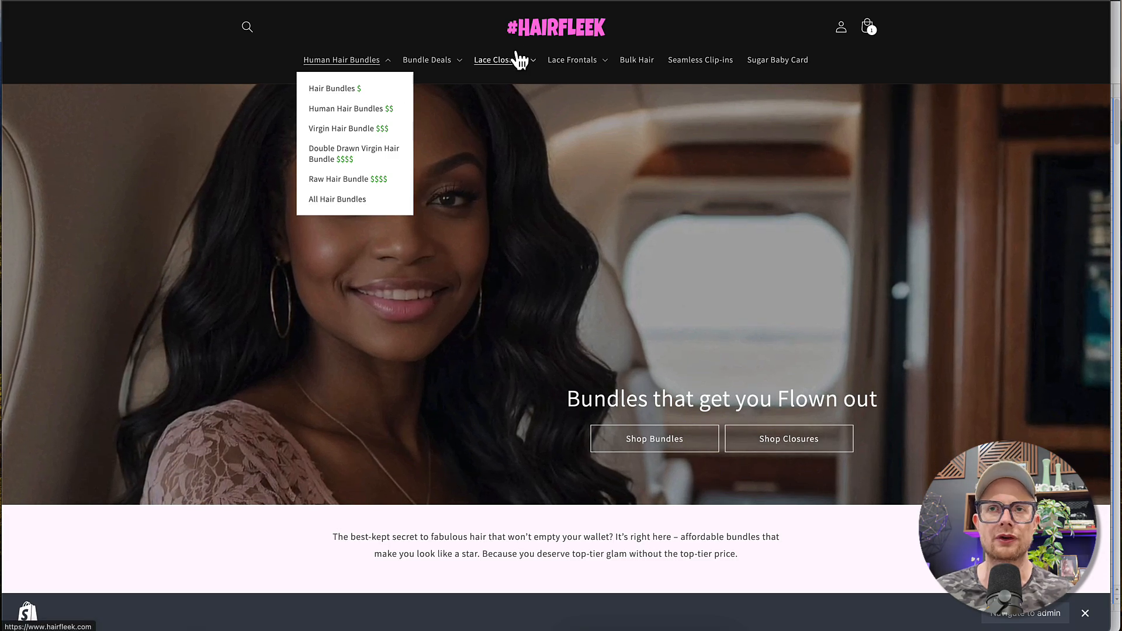
click(507, 66)
click(582, 61)
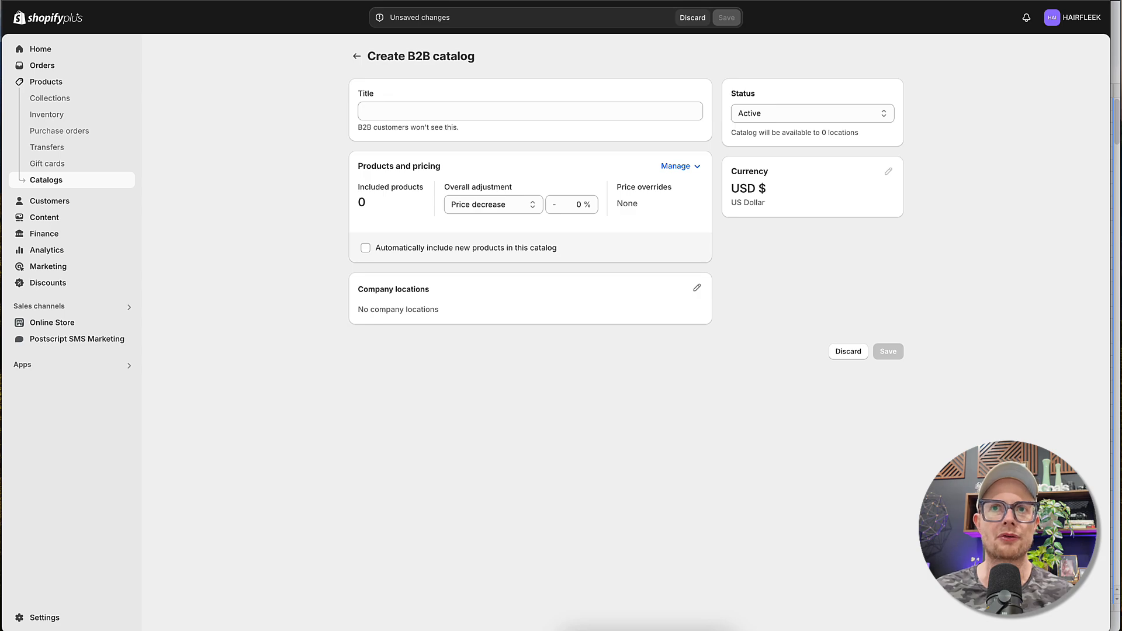
- Title the new B2B catalog "Wholesale Catalog" and save it
click(389, 110)
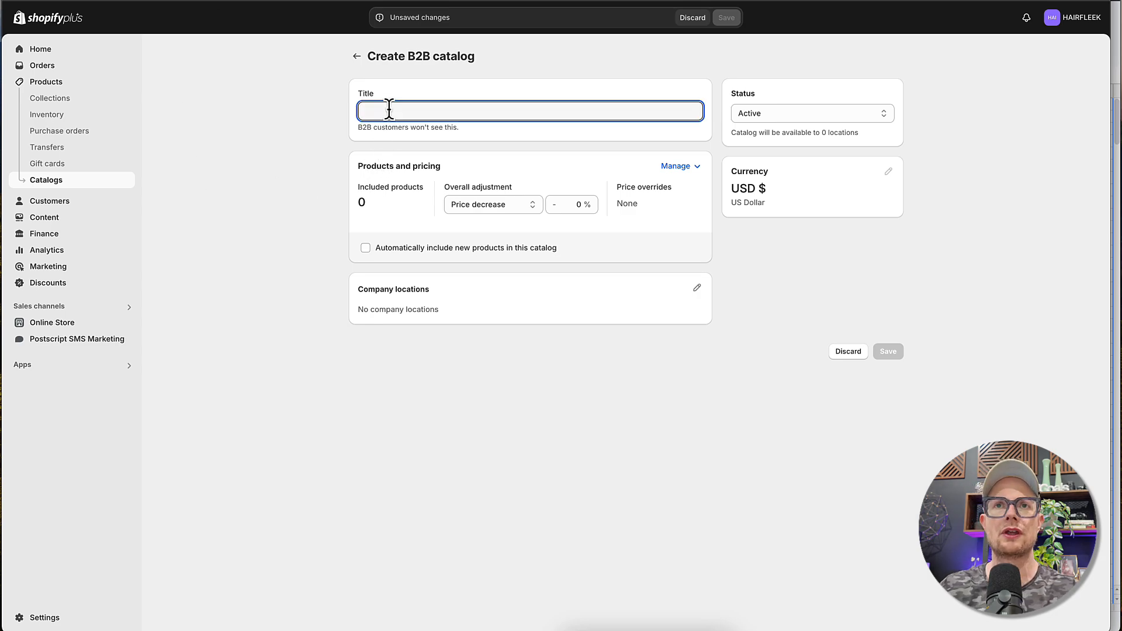
text(Wholesale Catalog)
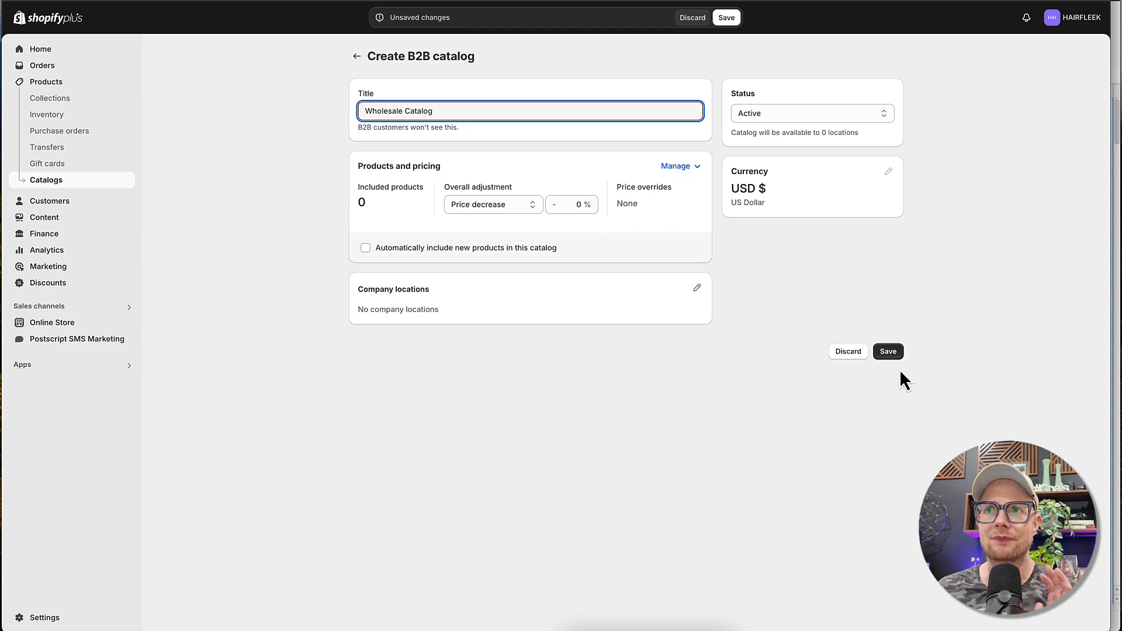
click(891, 352)
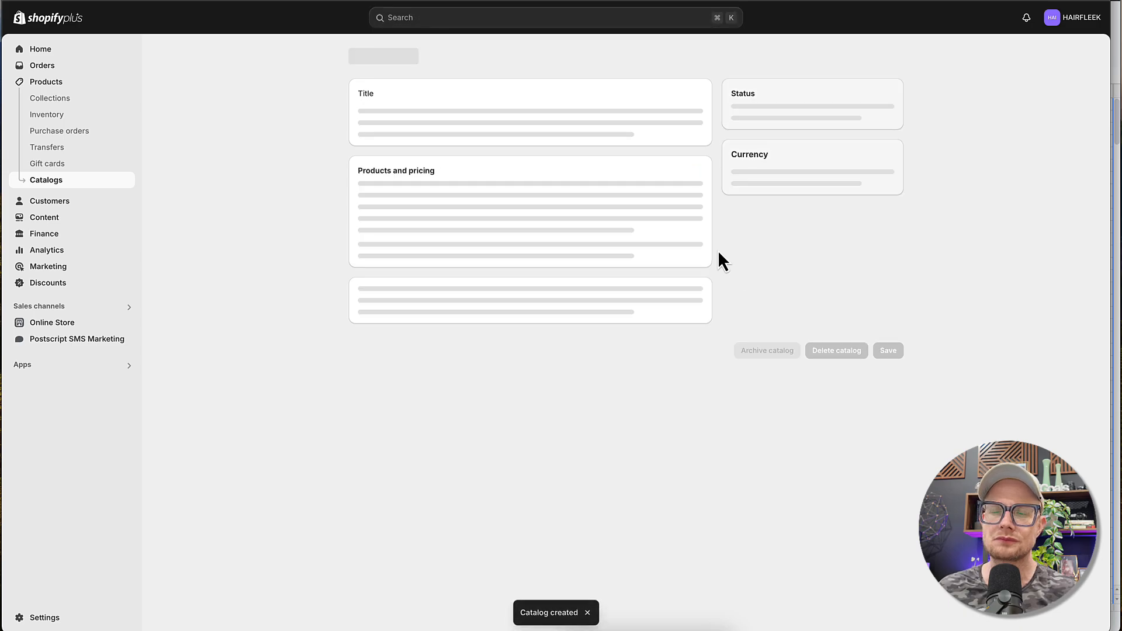
- Open the Wholesale Catalog's products and pricing management and list all store products
click(689, 174)
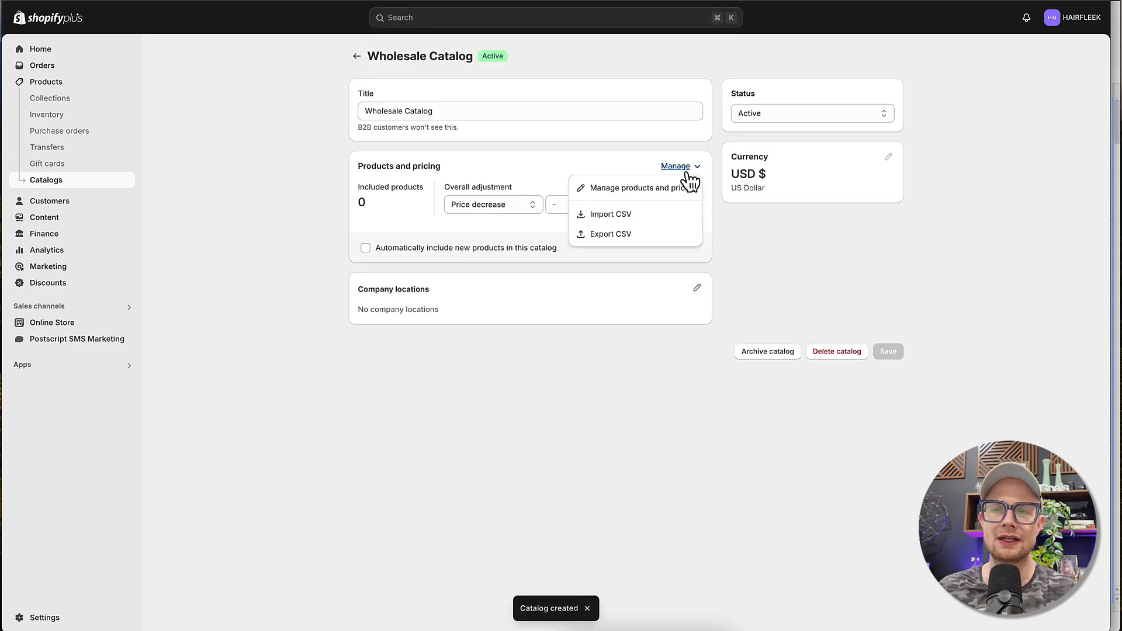
click(616, 192)
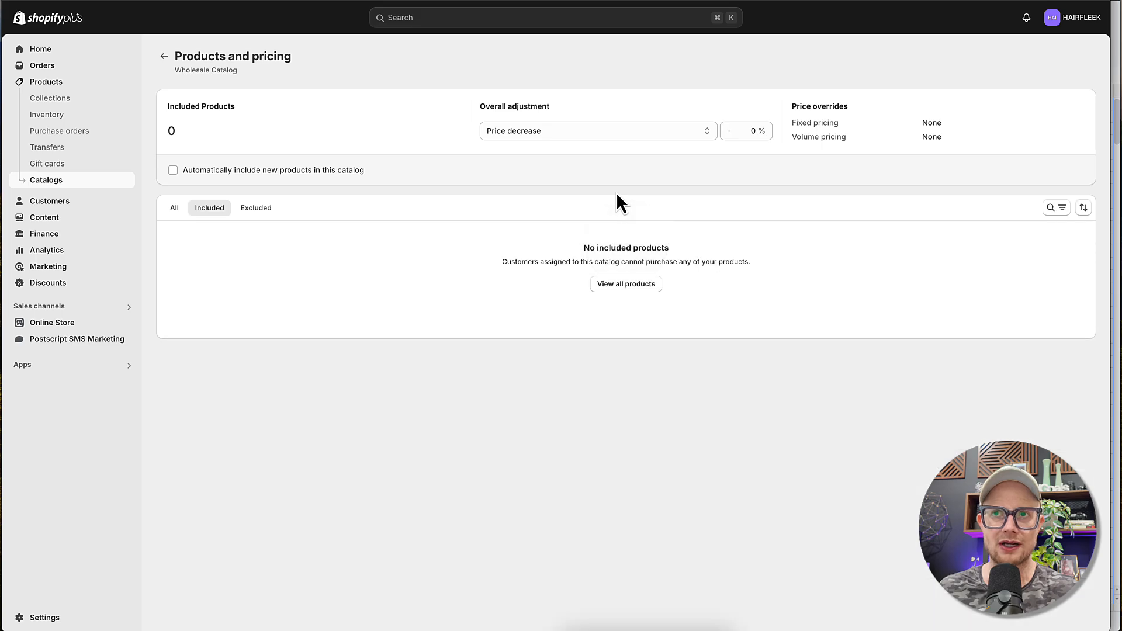
click(610, 284)
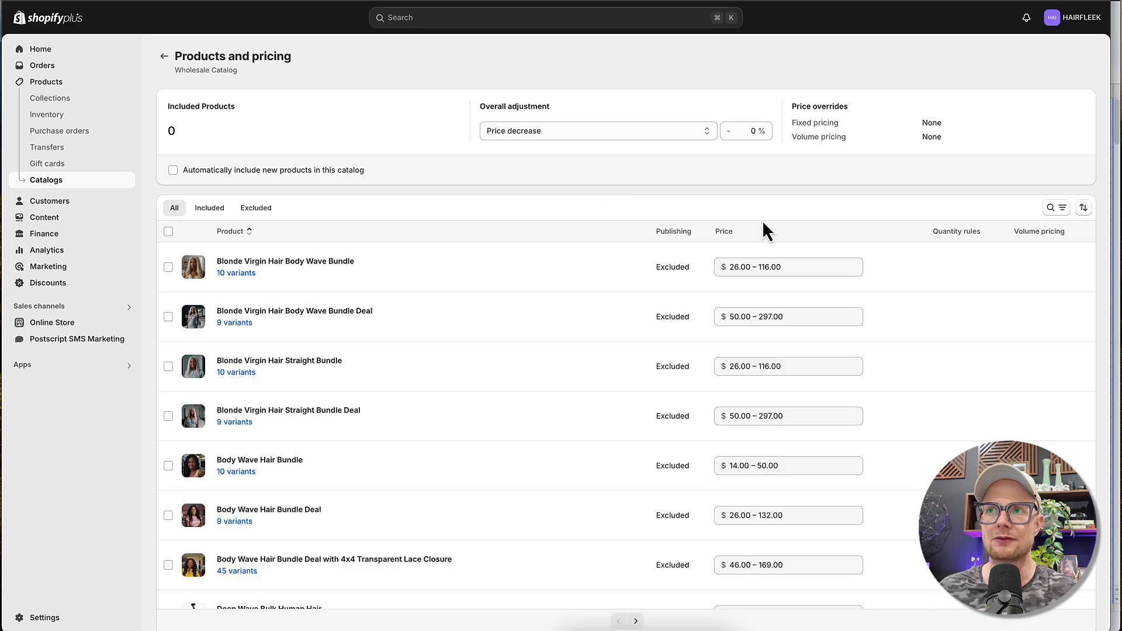
- Examine the product type, tag, vendor and status filters available for the catalog's product list, leaving them unset
click(1063, 211)
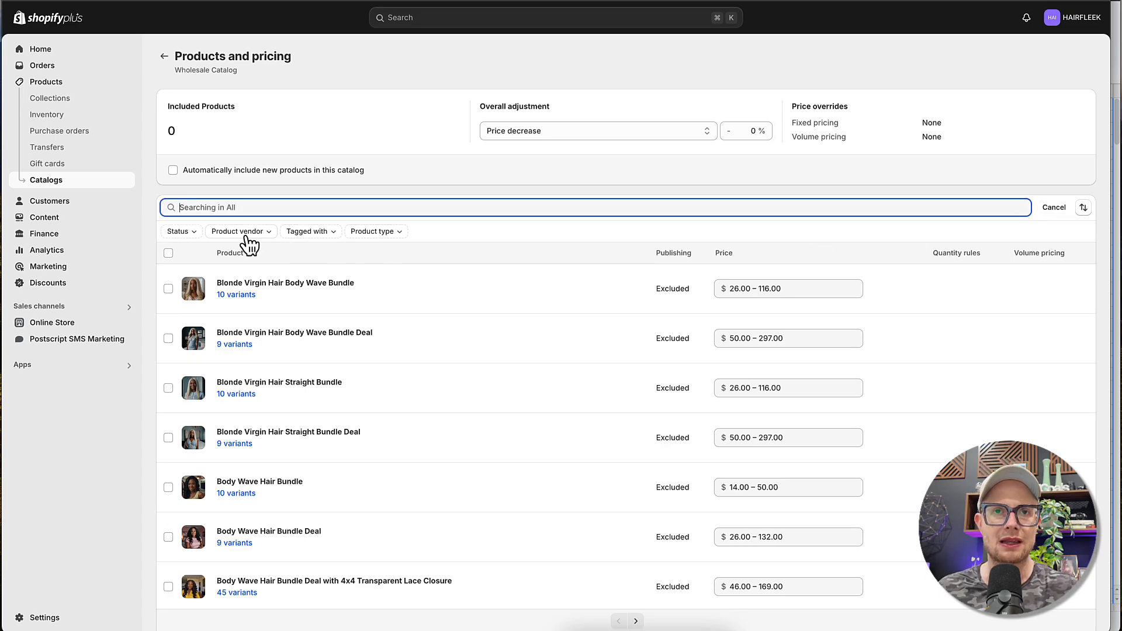
click(374, 233)
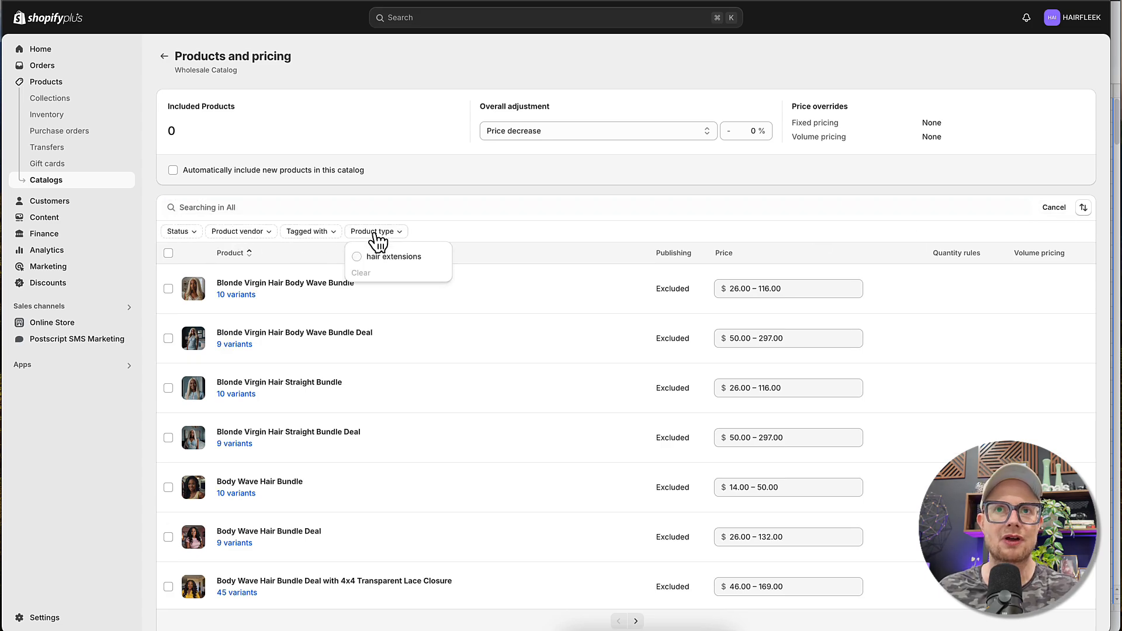
click(316, 232)
click(256, 233)
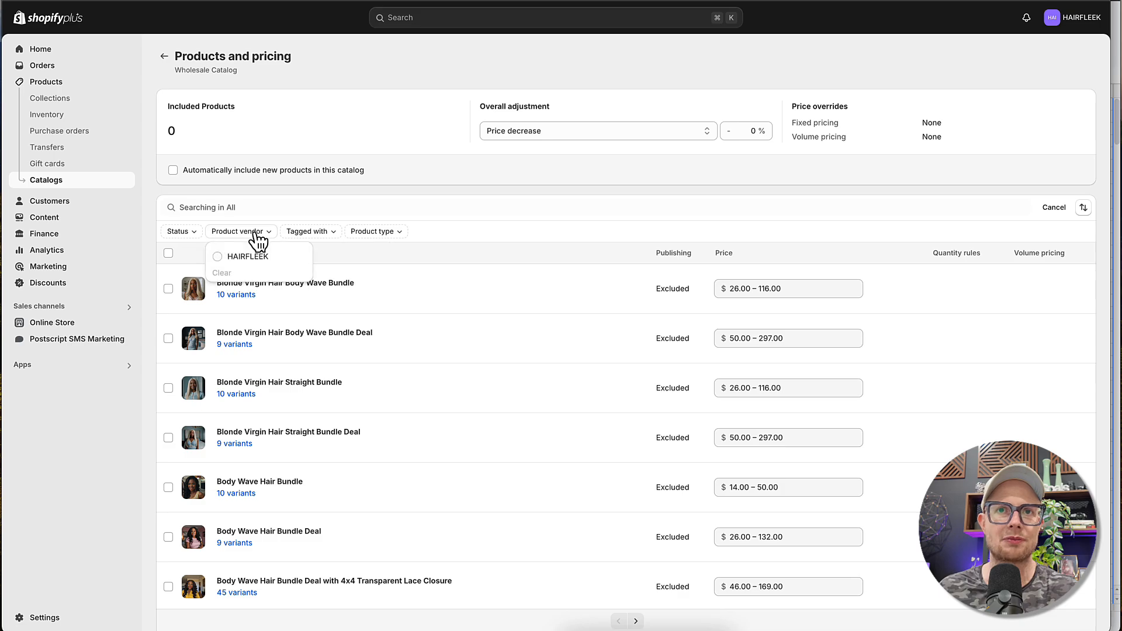
click(181, 233)
click(182, 232)
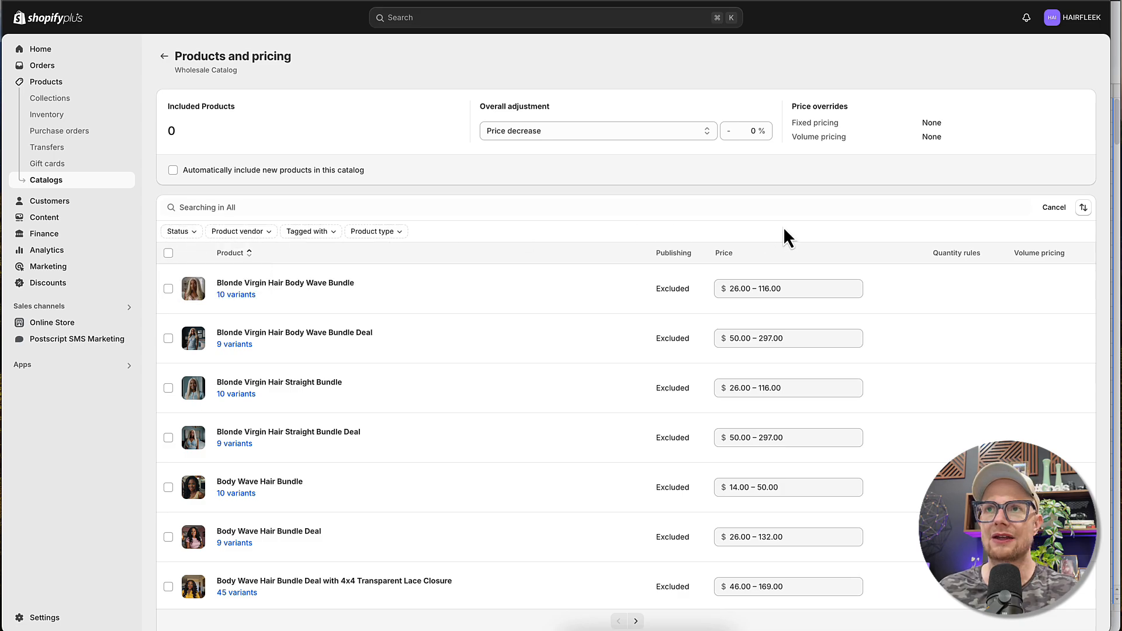
click(1058, 210)
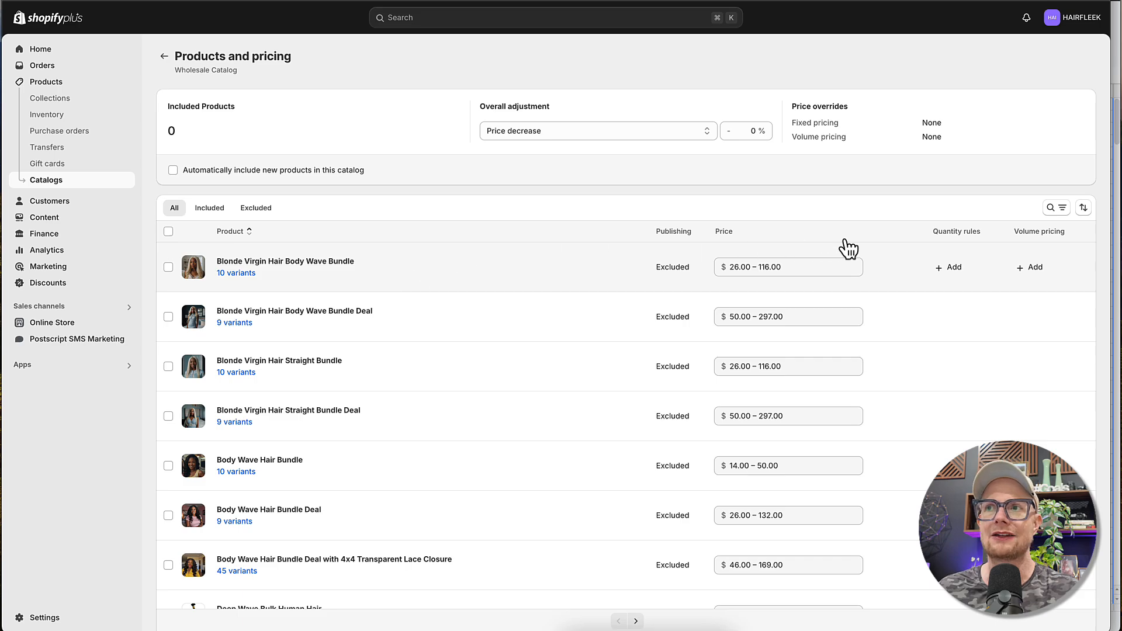
- Search the catalog's product list for "straight bundle" and look through the matching products
click(1050, 211)
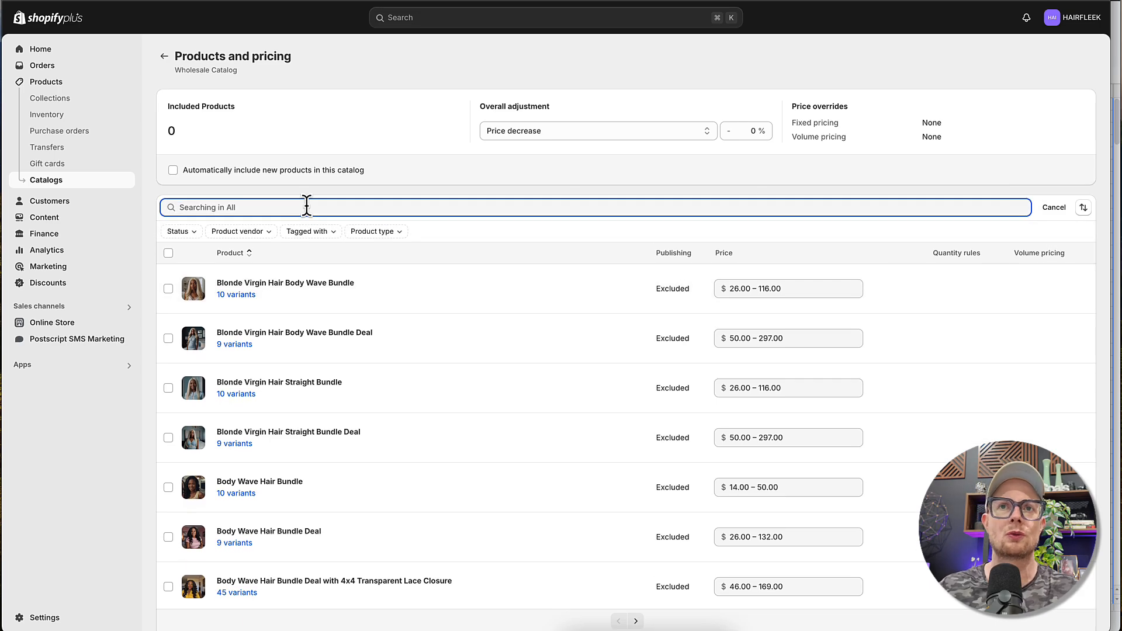
text(straight)
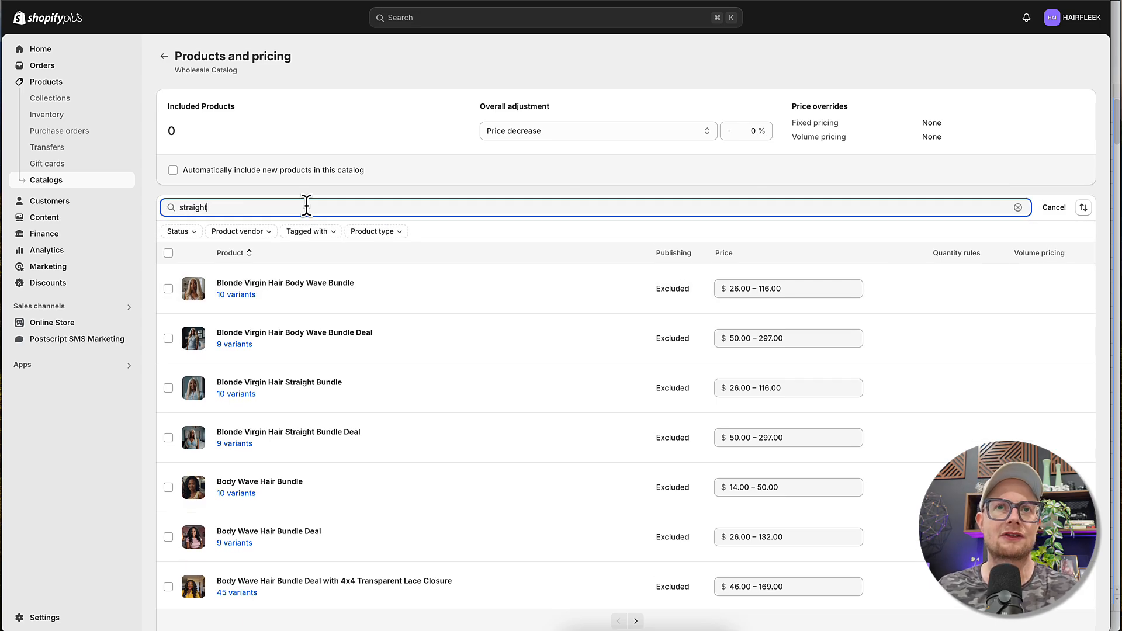
text( bundle)
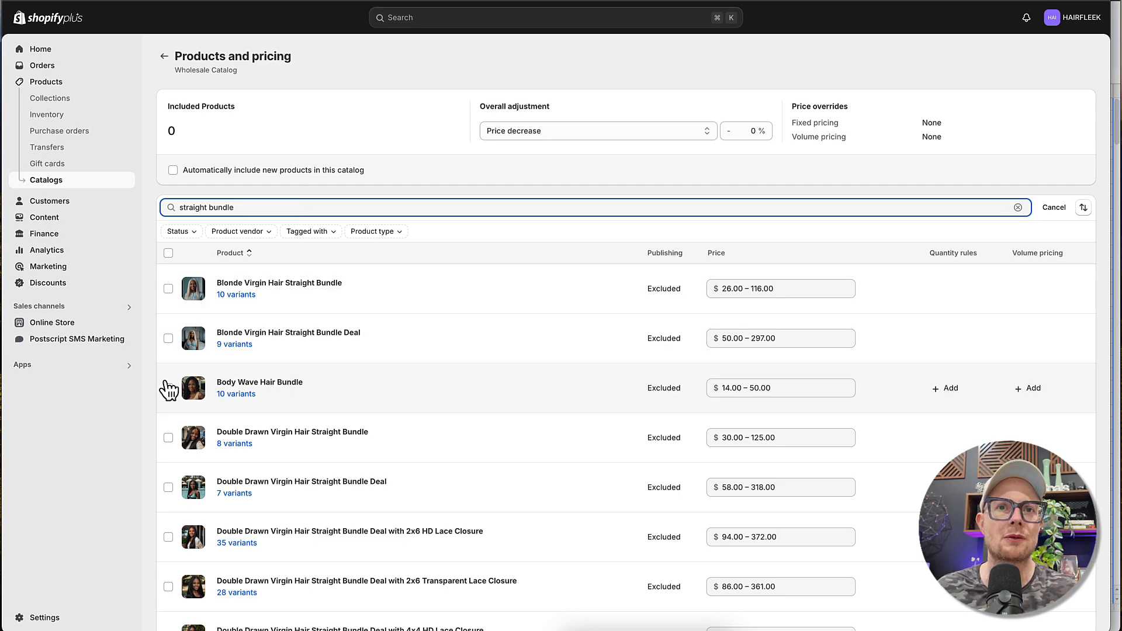
scroll(322, 386, down, 5)
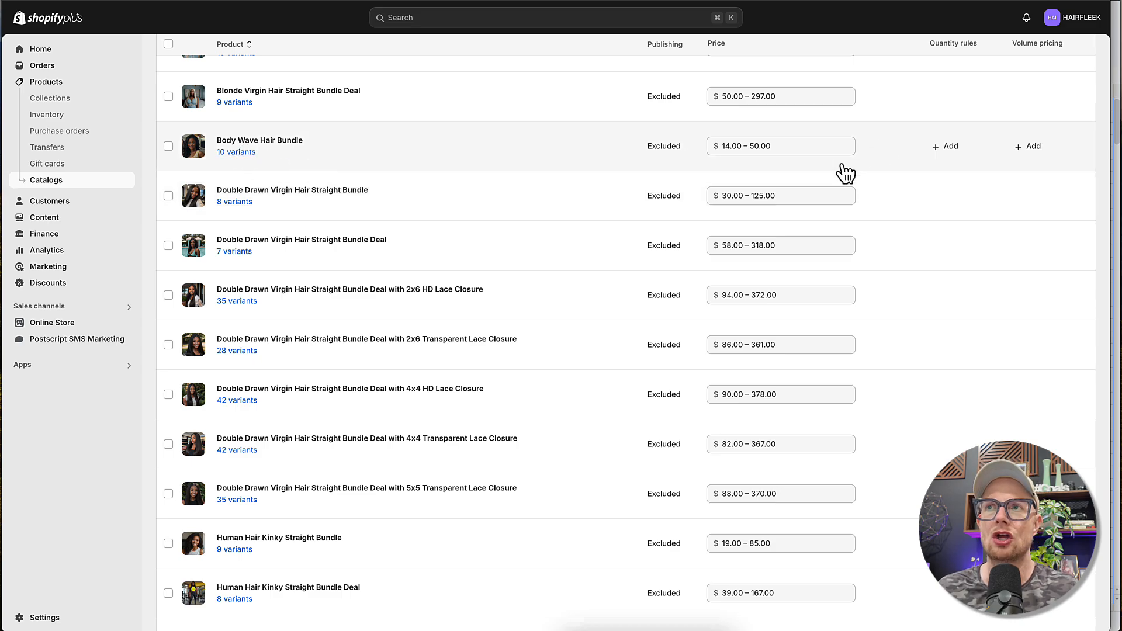
- Examine the quantity rules and volume pricing options for the Body Wave Hair Bundle, closing them without changes
scroll(847, 175, up, 1)
click(947, 153)
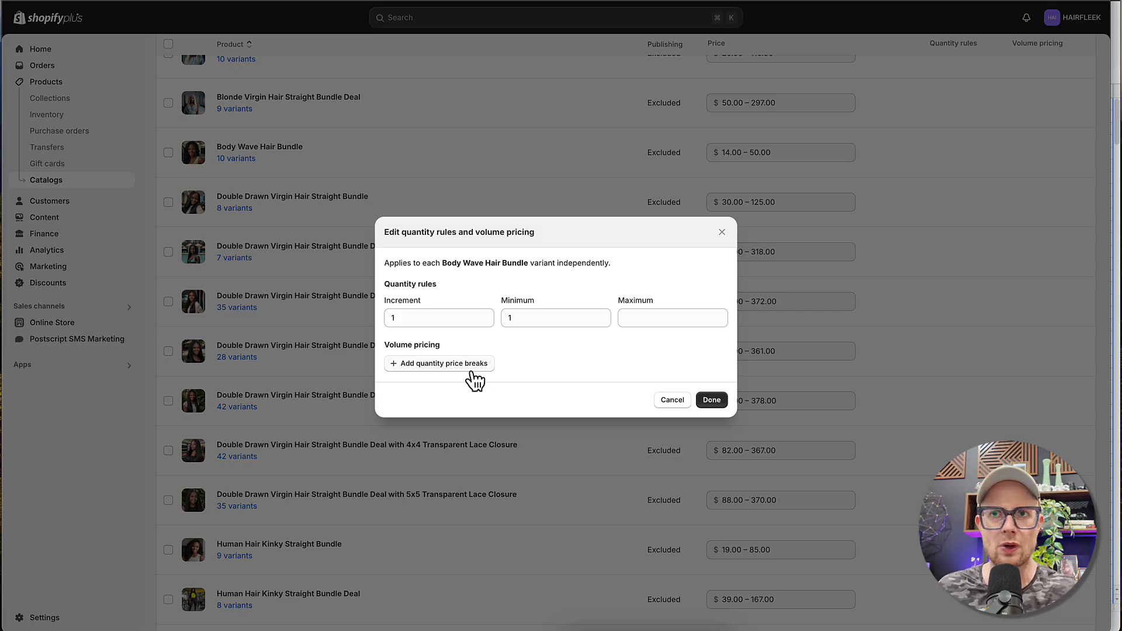
click(721, 232)
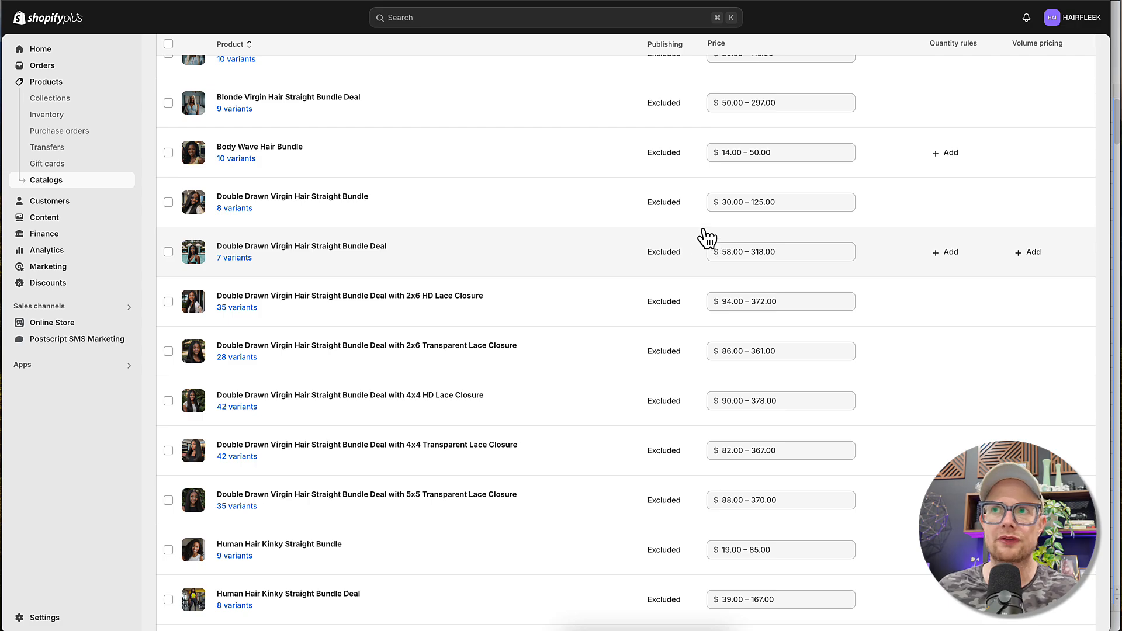
click(1031, 153)
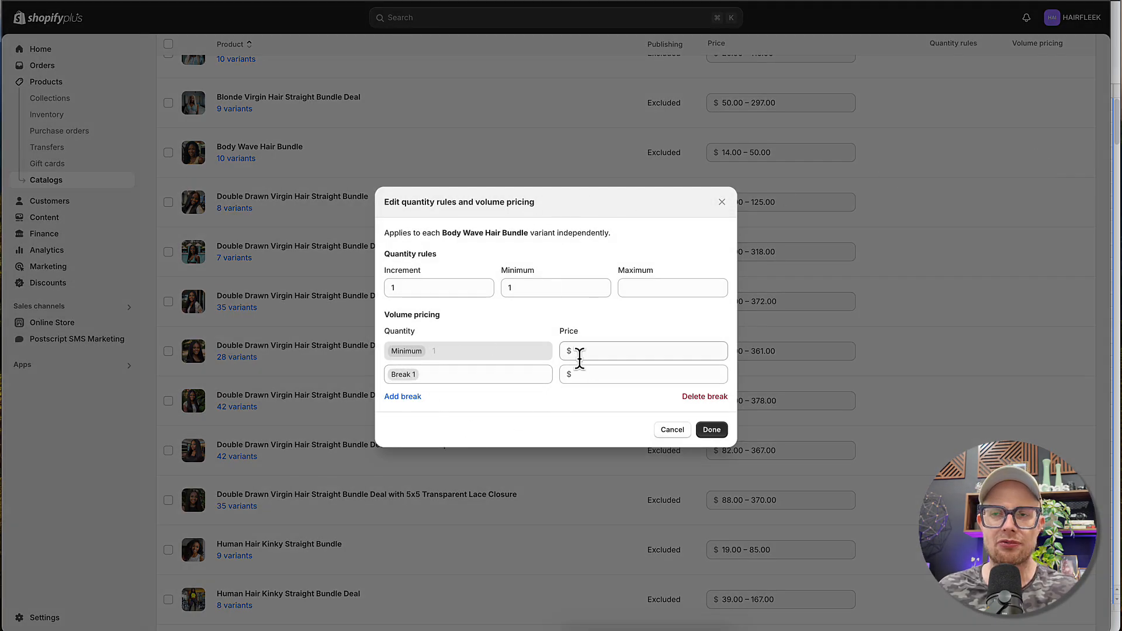
click(723, 204)
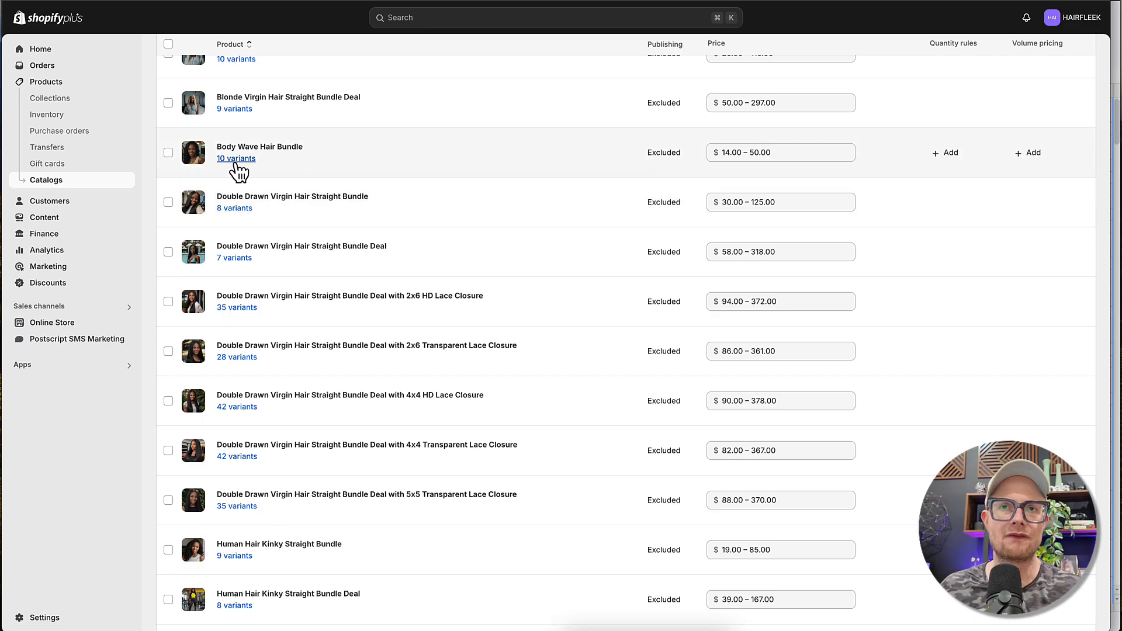
- Open the Body Wave Hair Bundle's variants to view the price of each length
click(236, 159)
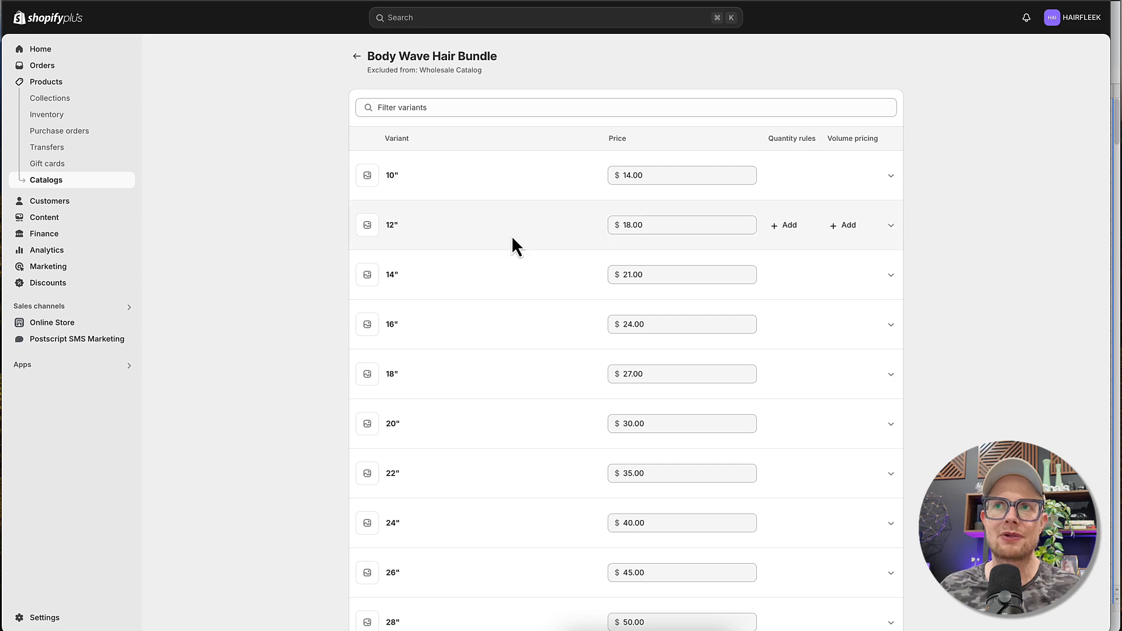
scroll(512, 236, down, 1)
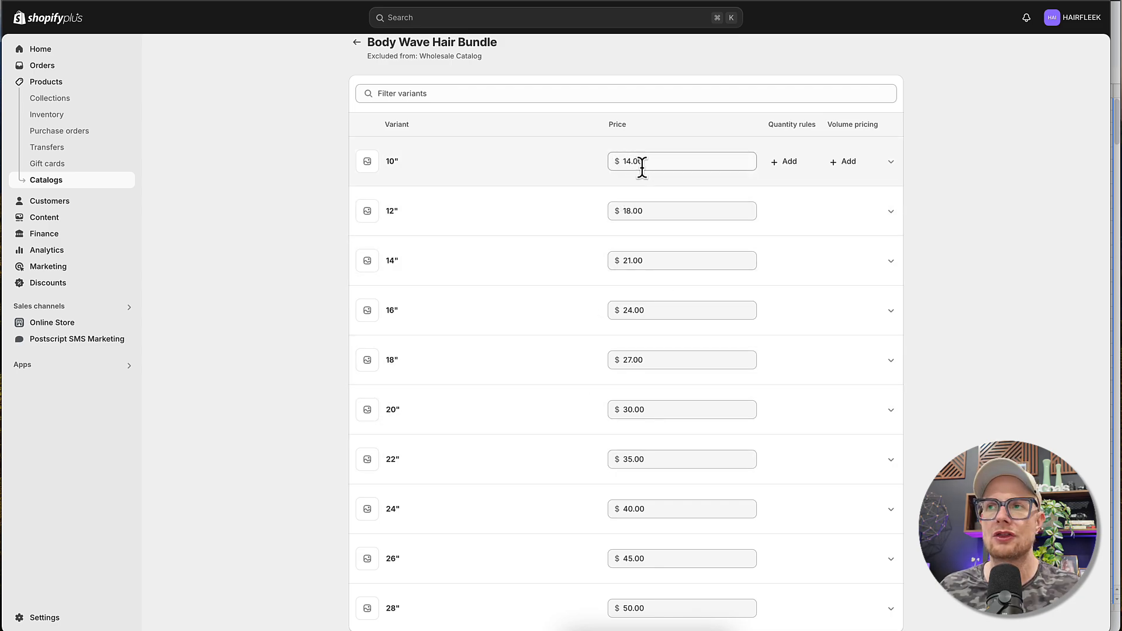
- Bring up the wholesale spreadsheet in Google Sheets and arrange its Variant Price and Fixed Price columns beside the Shopify variant list
click(1120, 214)
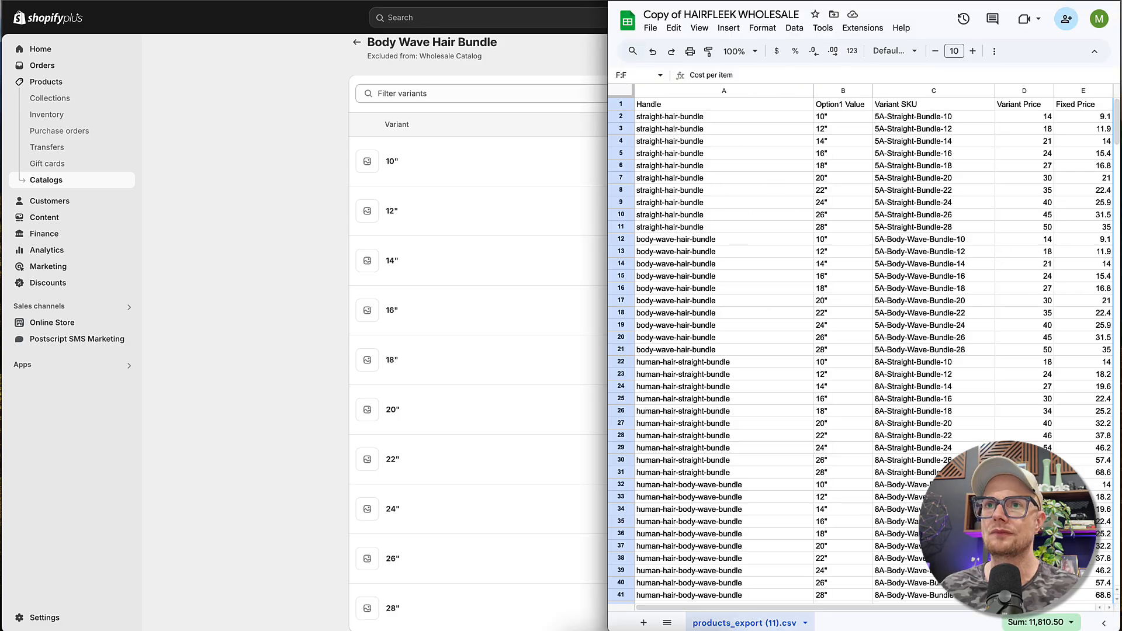
drag(608, 145, 830, 143)
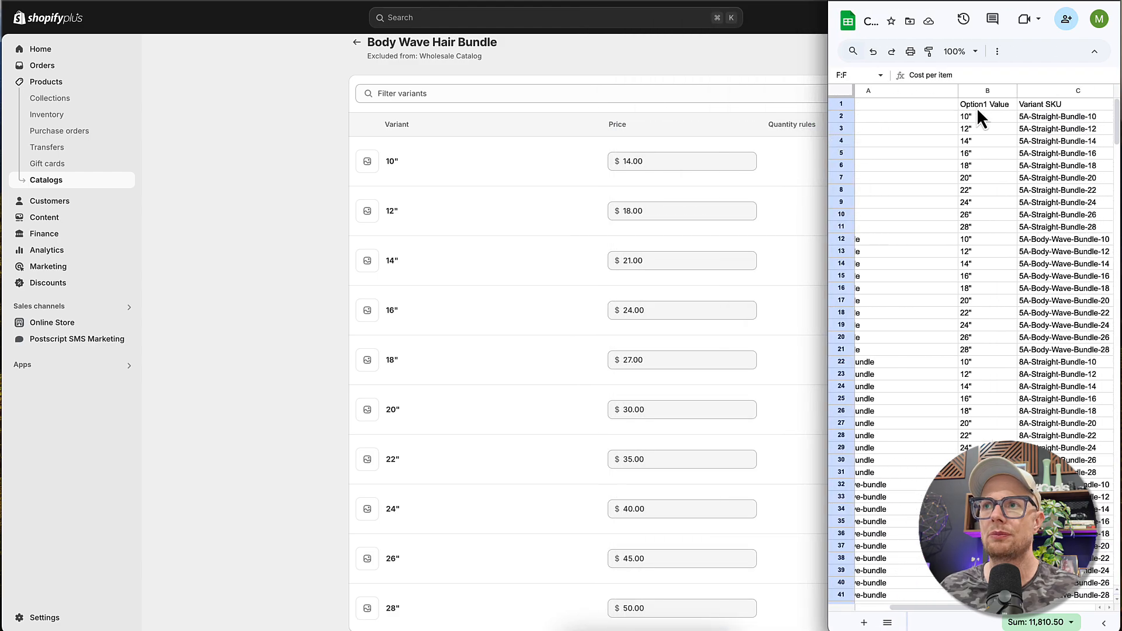
scroll(977, 107, right, 5)
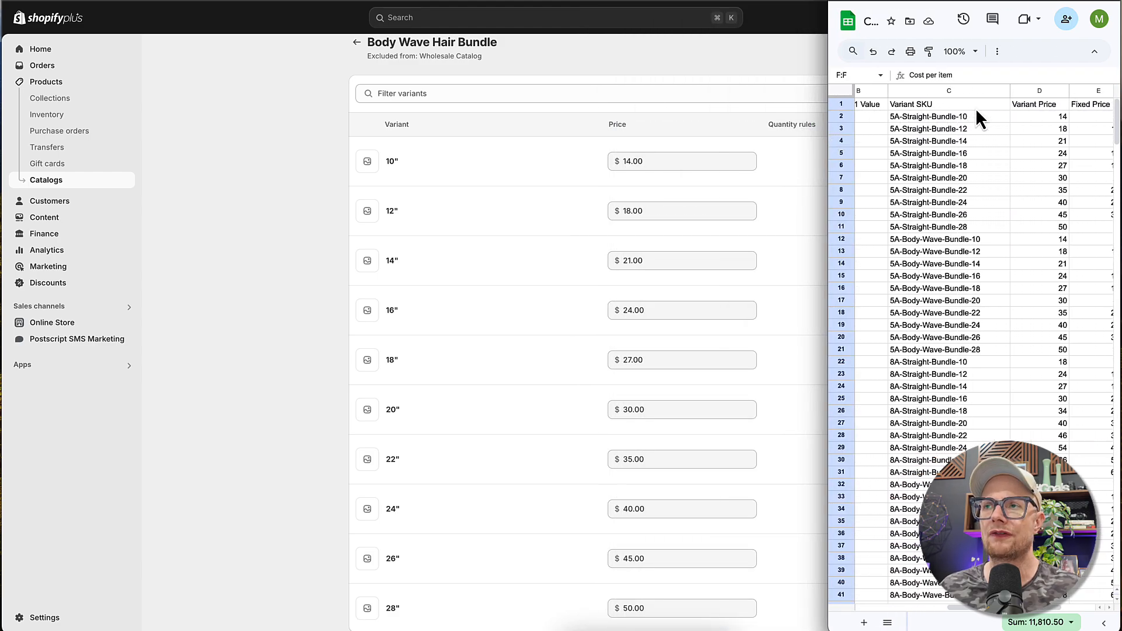
scroll(976, 108, right, 1)
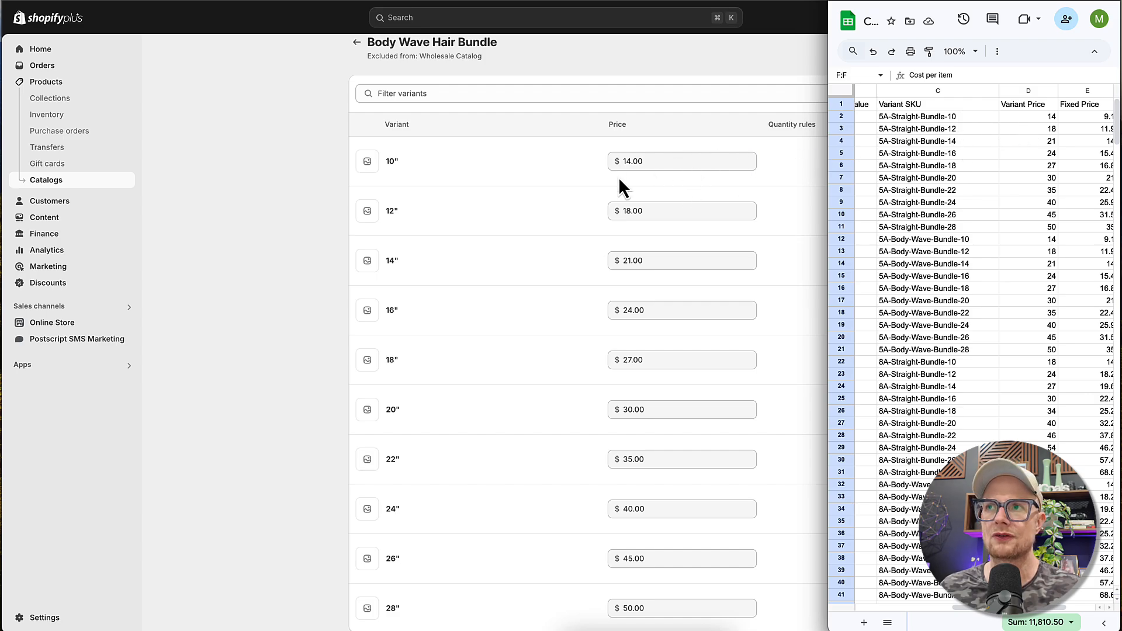
scroll(1025, 146, right, 1)
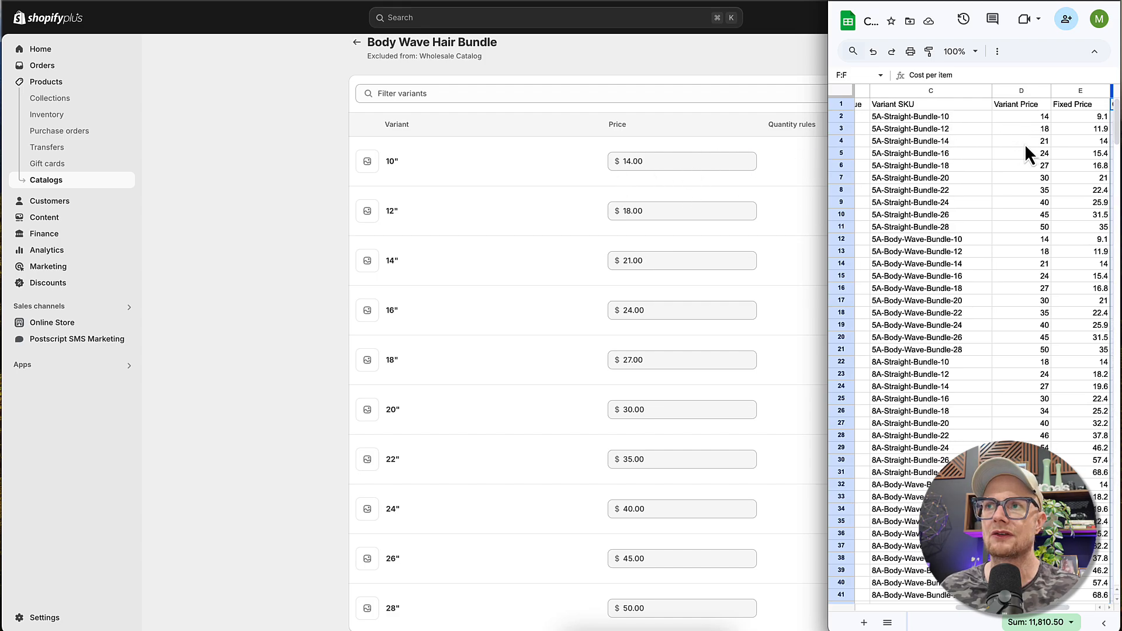
scroll(1025, 143, left, 1)
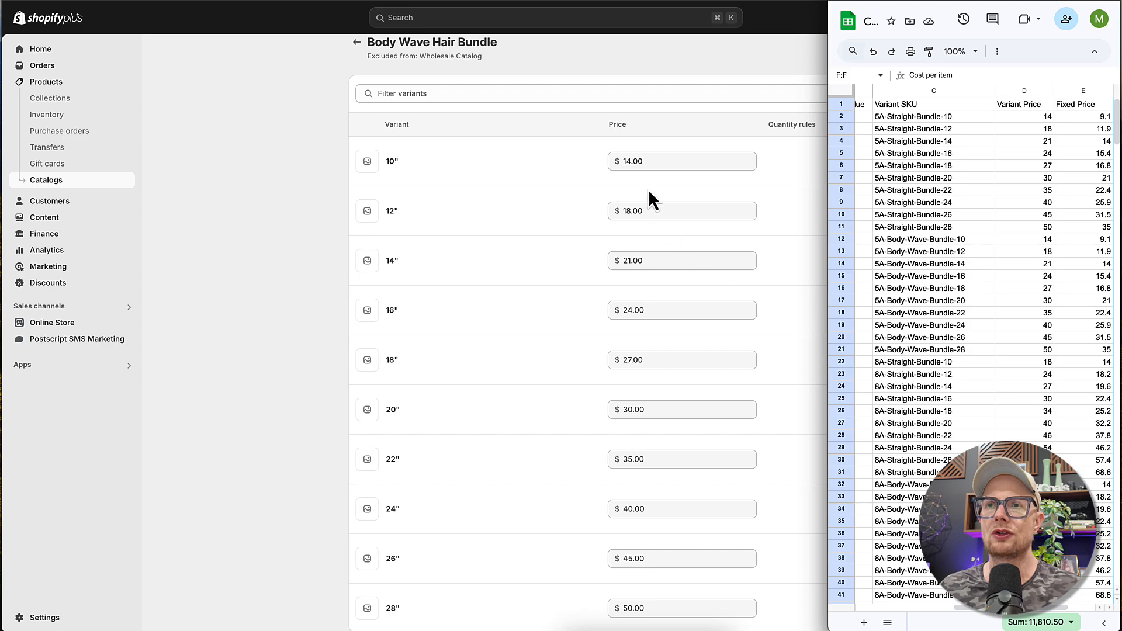
click(639, 167)
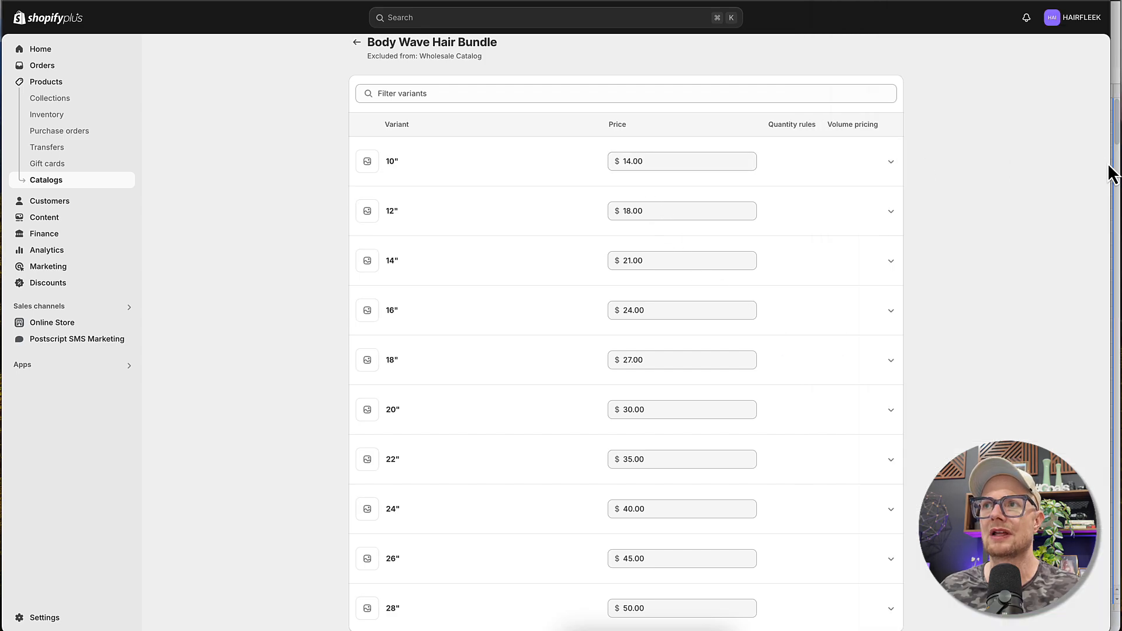
drag(1109, 160, 987, 162)
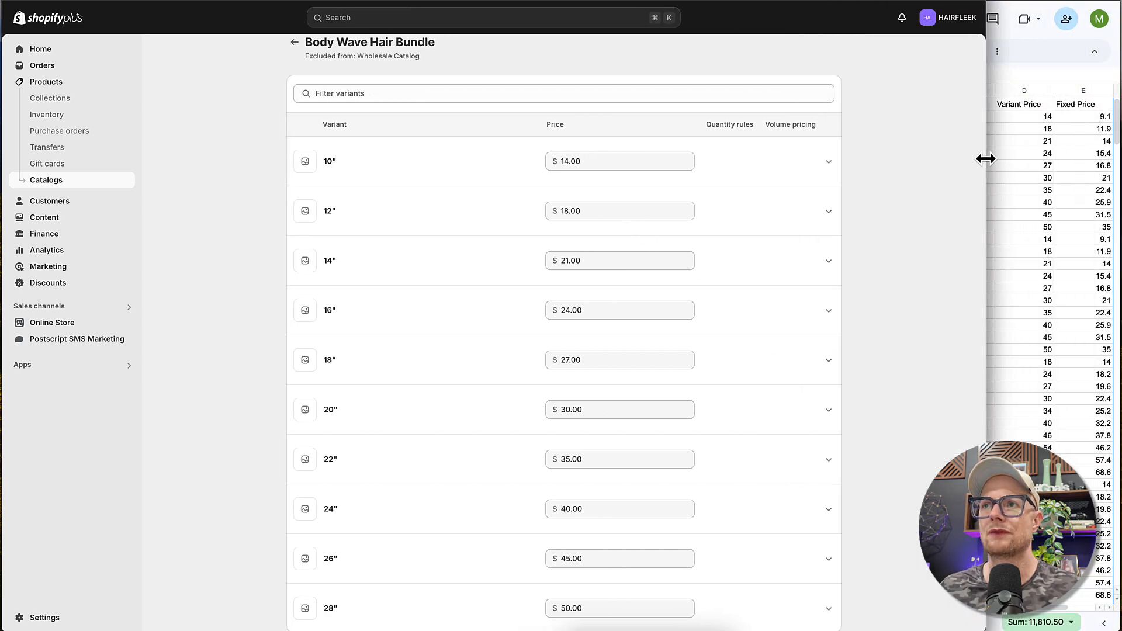
- Set the wholesale prices of the 10", 12" and 14" Body Wave Hair Bundle variants to 9.10, 11.90 and 14.00 respectively
click(629, 162)
text(9.)
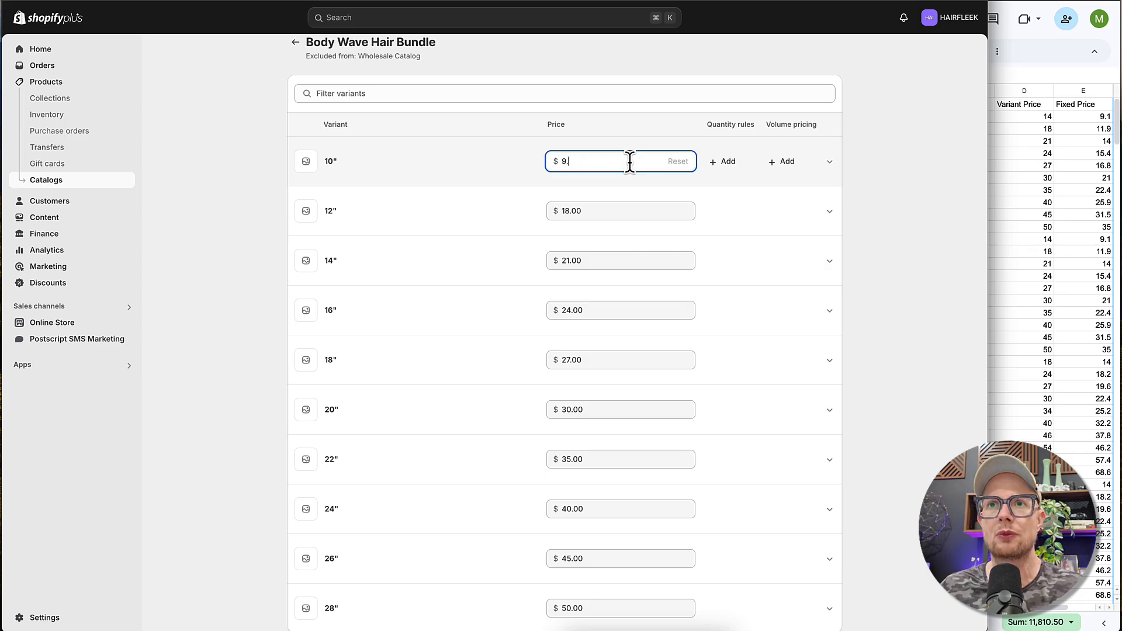
text(10)
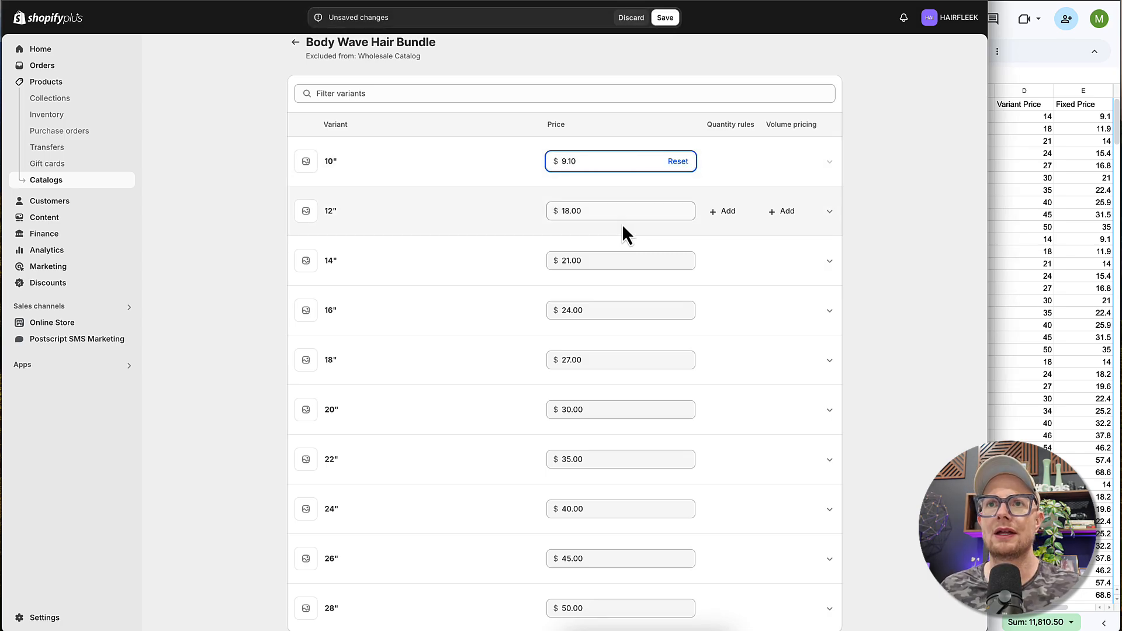
click(612, 209)
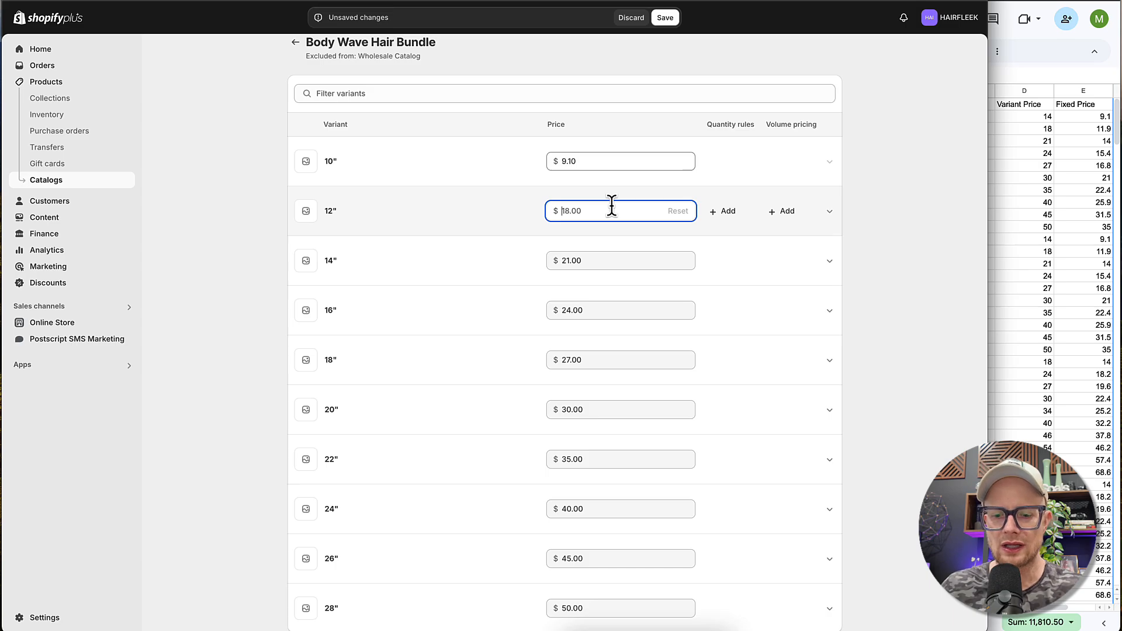
text(11.90)
click(604, 257)
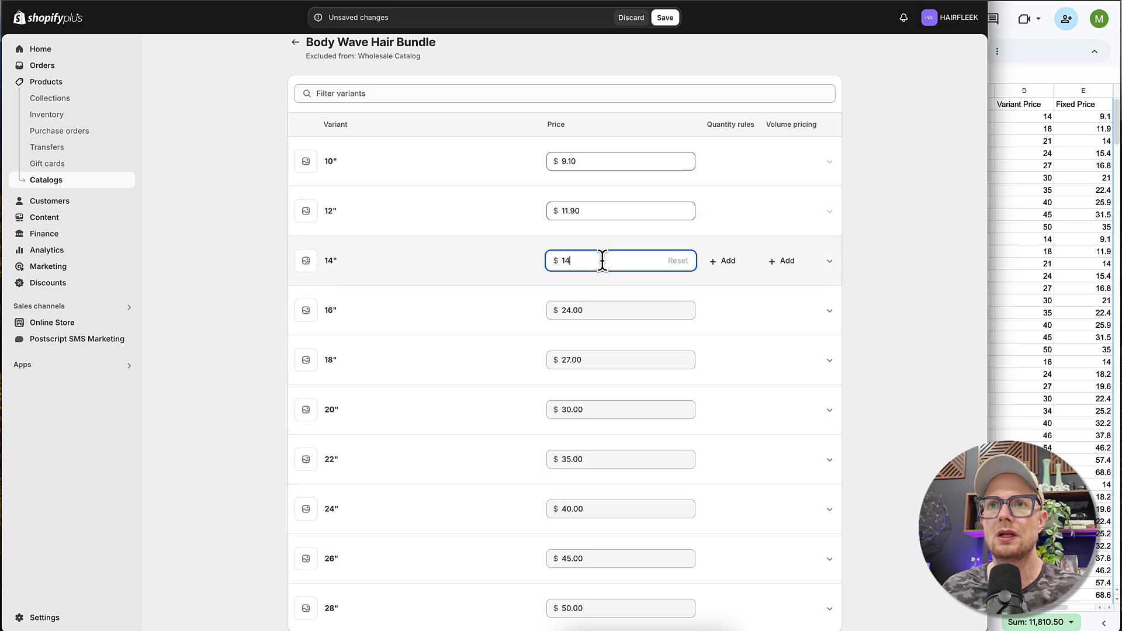
- Set the wholesale prices of the 16", 18" and 20" variants to 15.40, 16.80 and 21.00 respectively
click(604, 310)
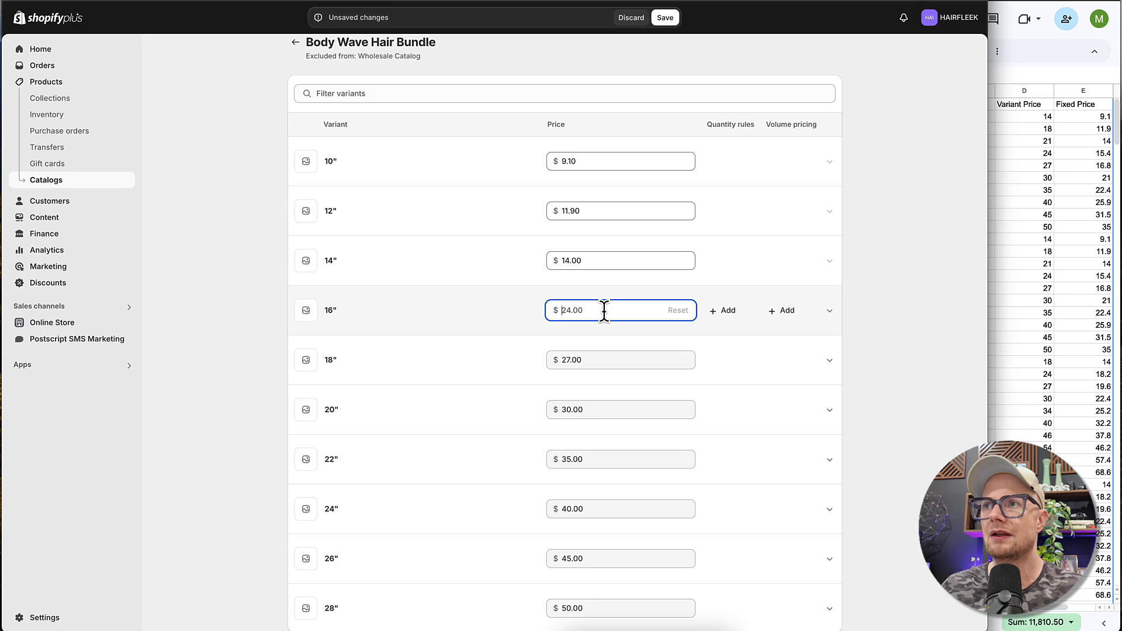
key(ctrl+a)
text(14)
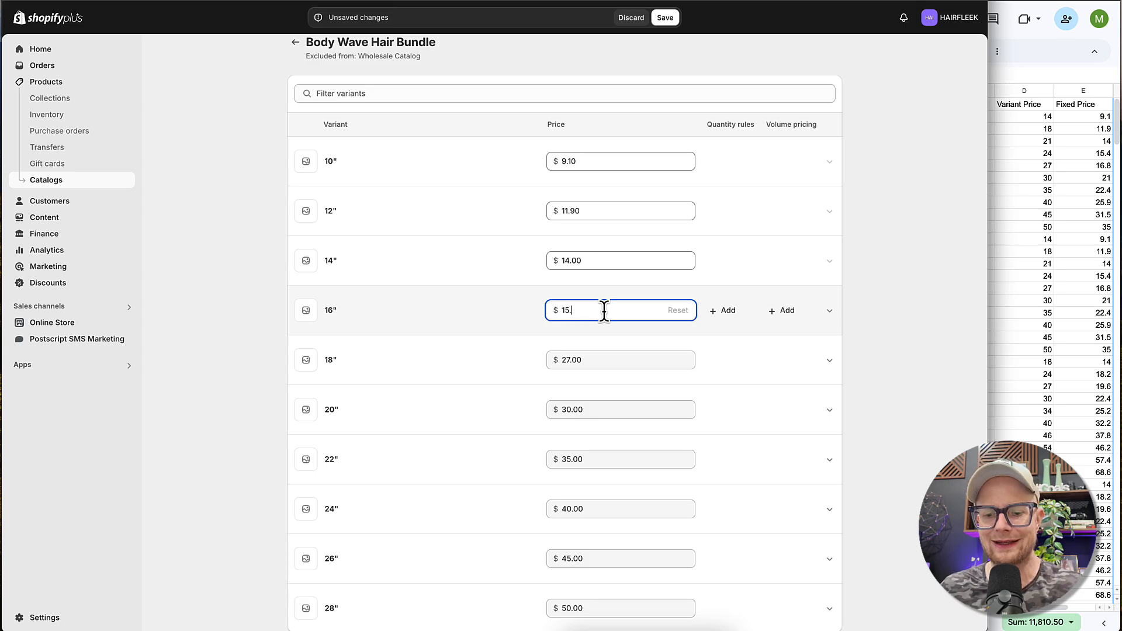
click(592, 360)
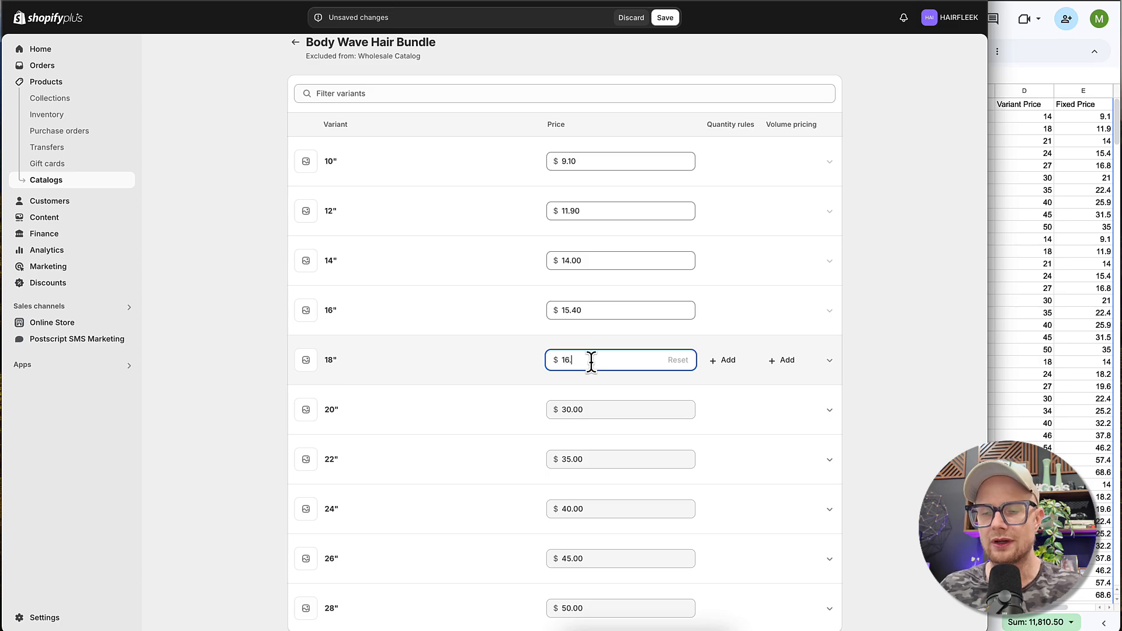
click(593, 403)
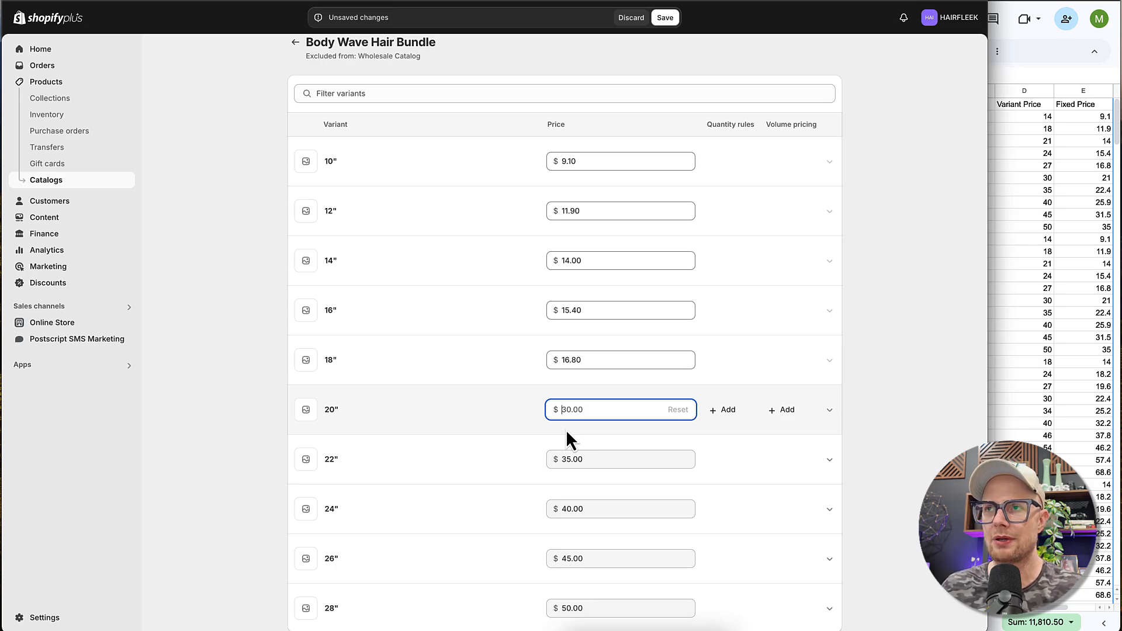
text(21)
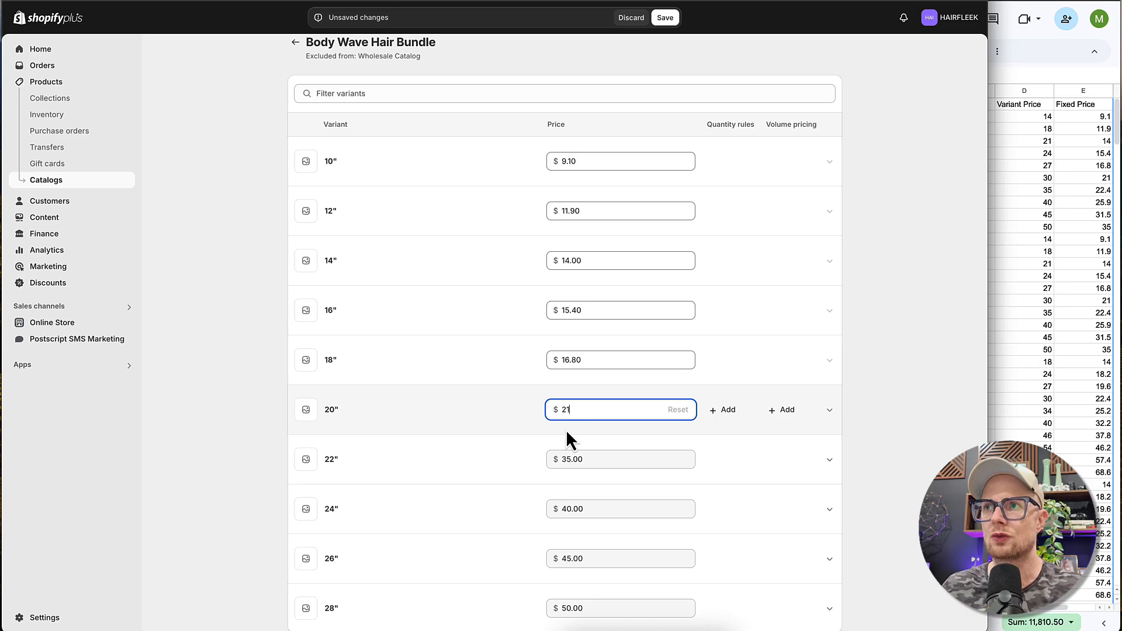
- Set the wholesale prices of the 22" and 24" variants to 22.40 and 25.90
click(589, 459)
text(22)
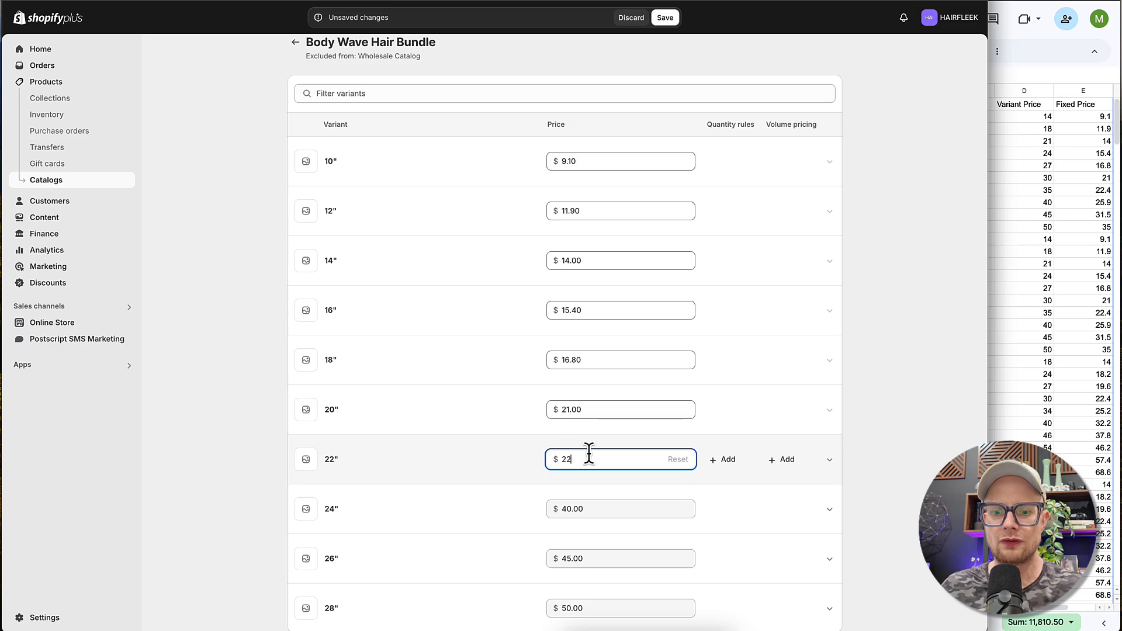
text(.40)
click(584, 508)
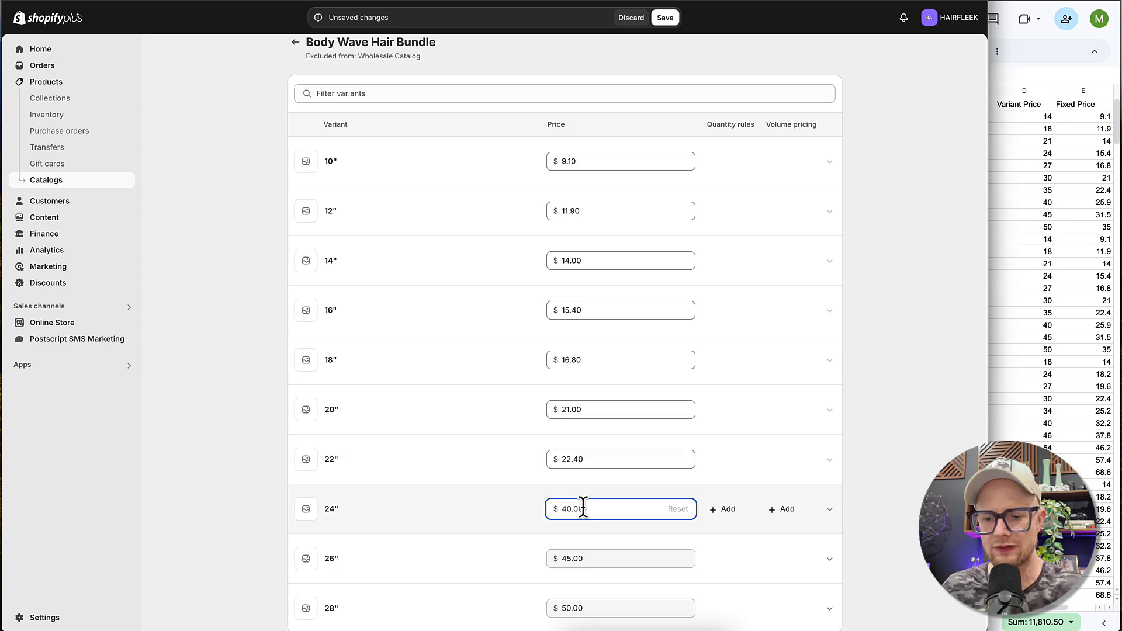
text(25.9)
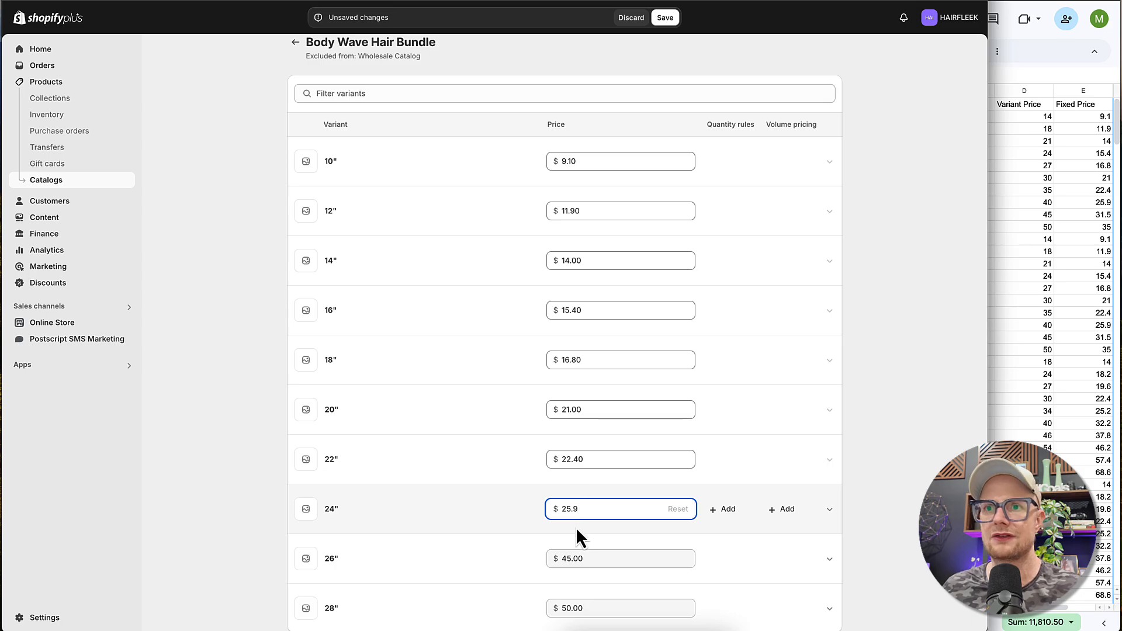
- Set the wholesale prices of the 26" and 28" variants to 31.50 and 35.00, and save the prices
click(576, 559)
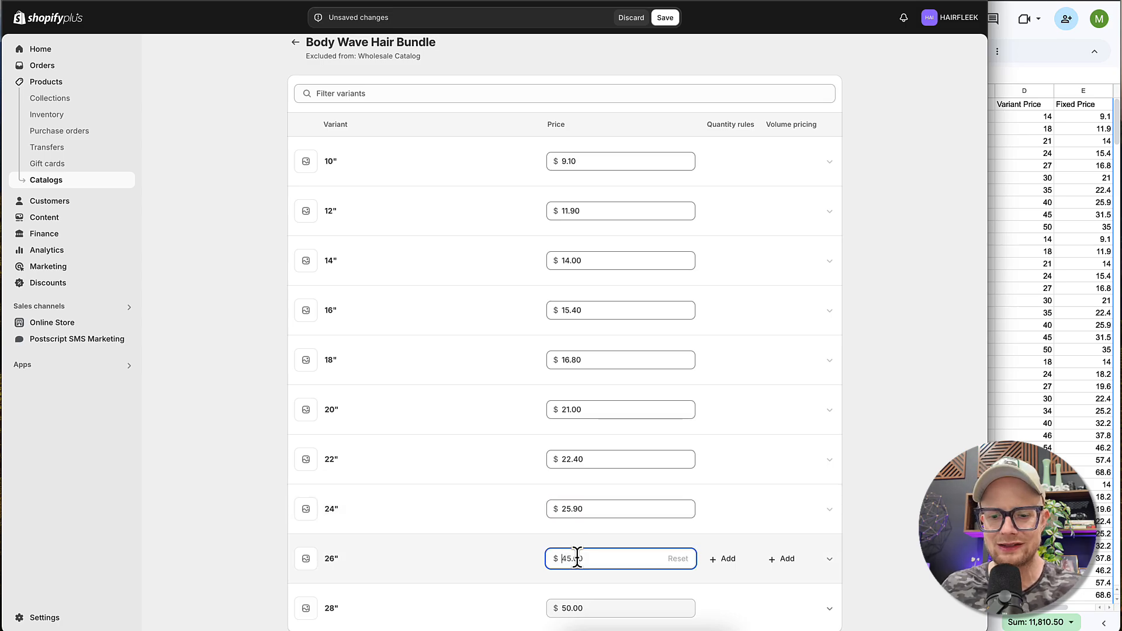
click(584, 607)
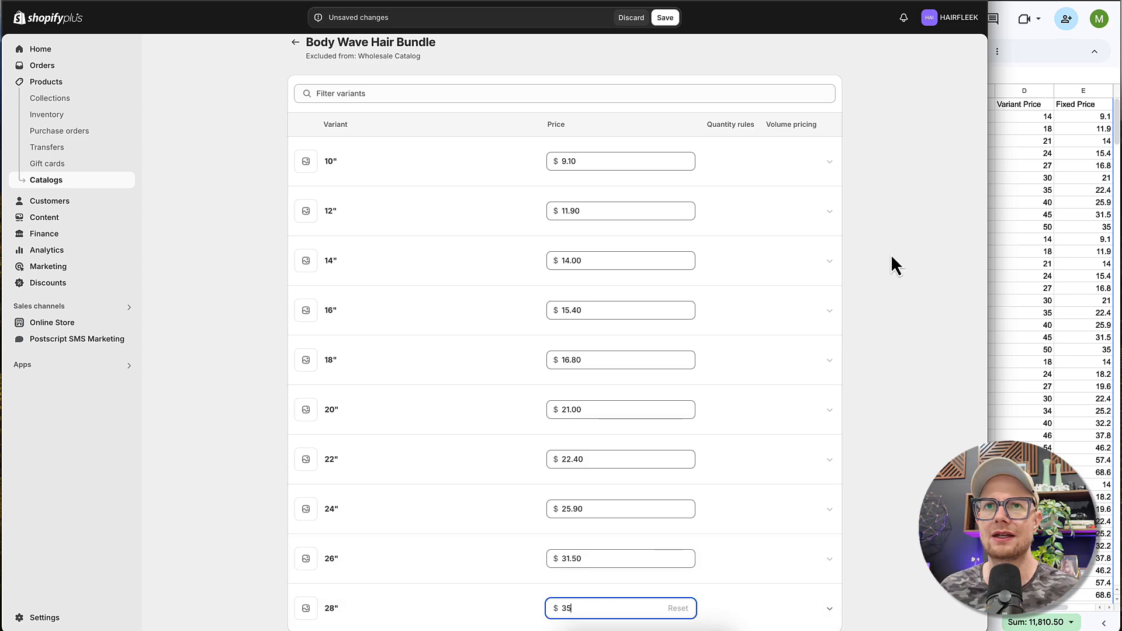
scroll(889, 252, up, 1)
click(661, 20)
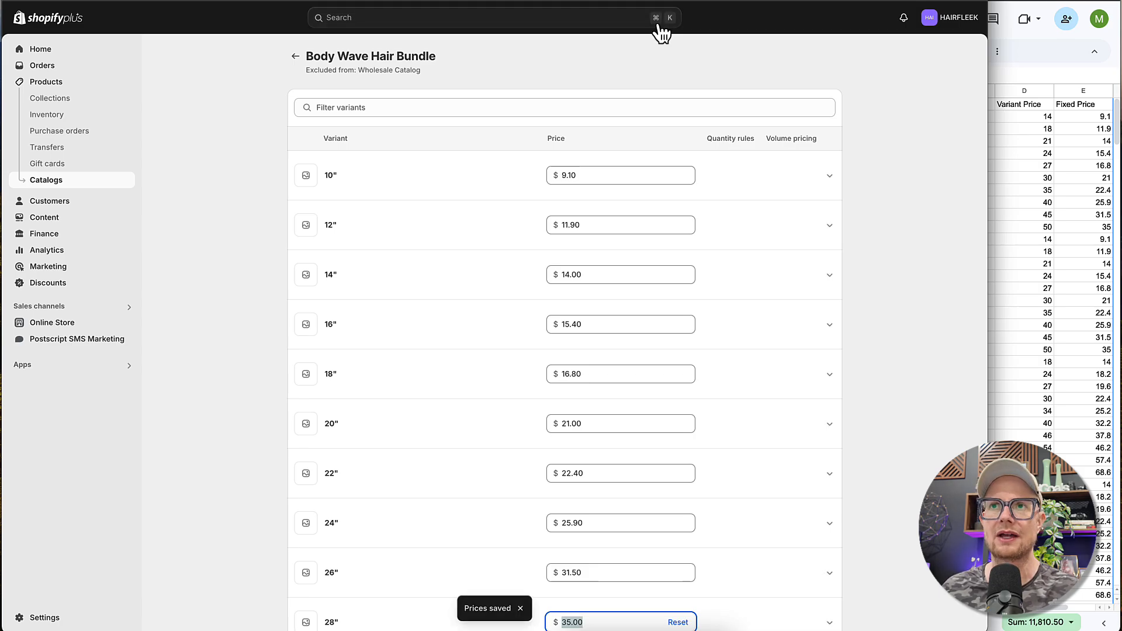
- Open the first customer's company and view the catalogs available to assign to it, closing the selection without adding one
click(294, 56)
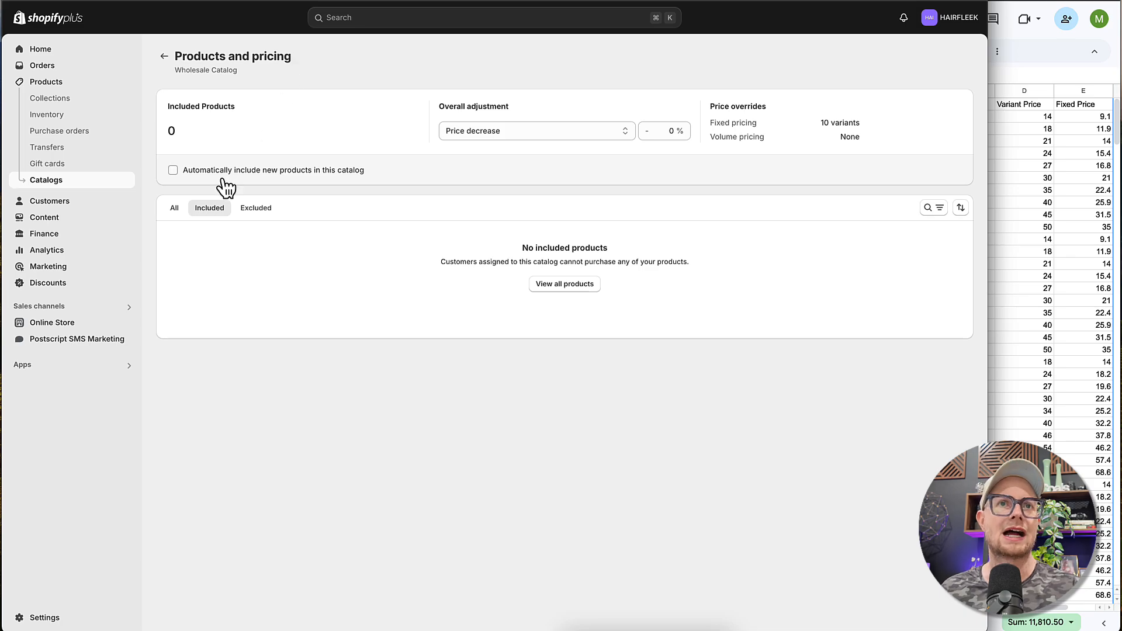
click(56, 208)
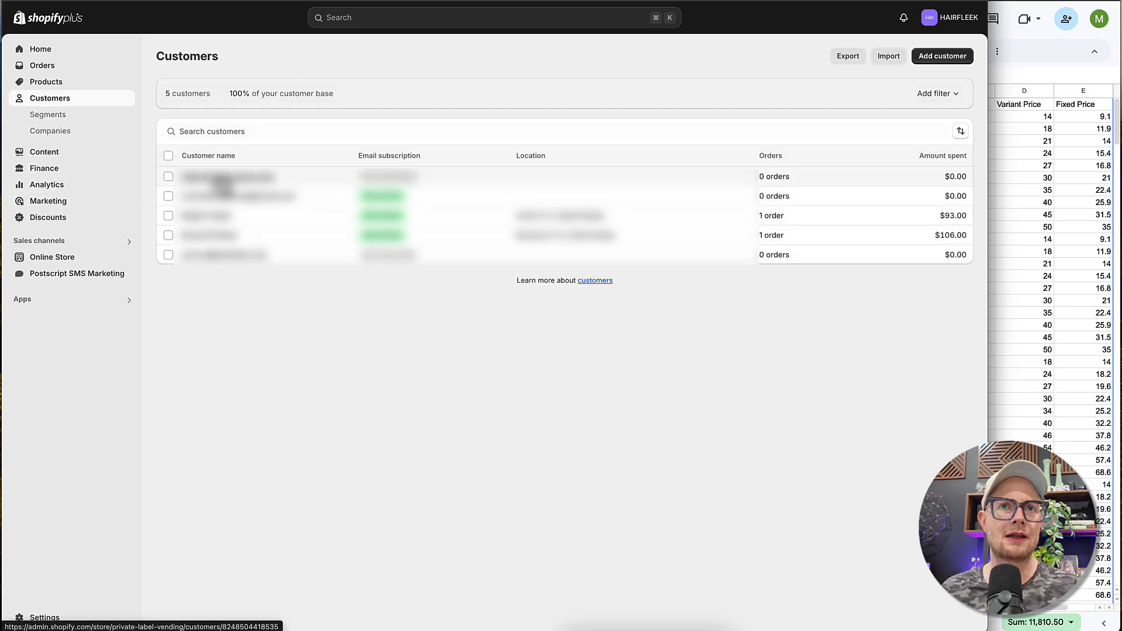
click(234, 177)
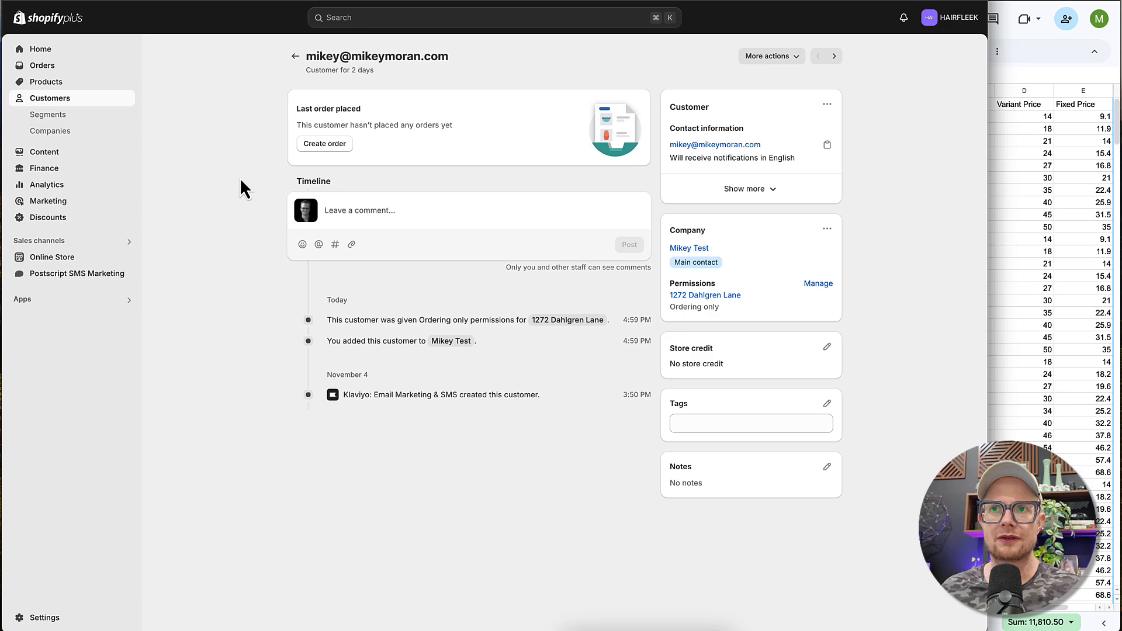
click(704, 248)
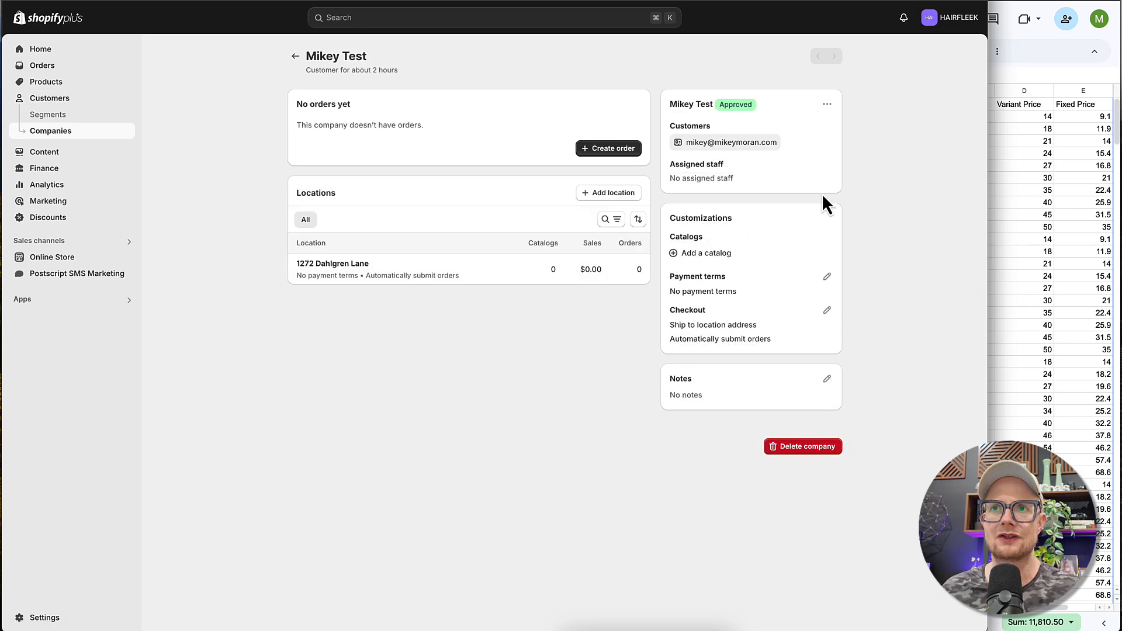
click(706, 254)
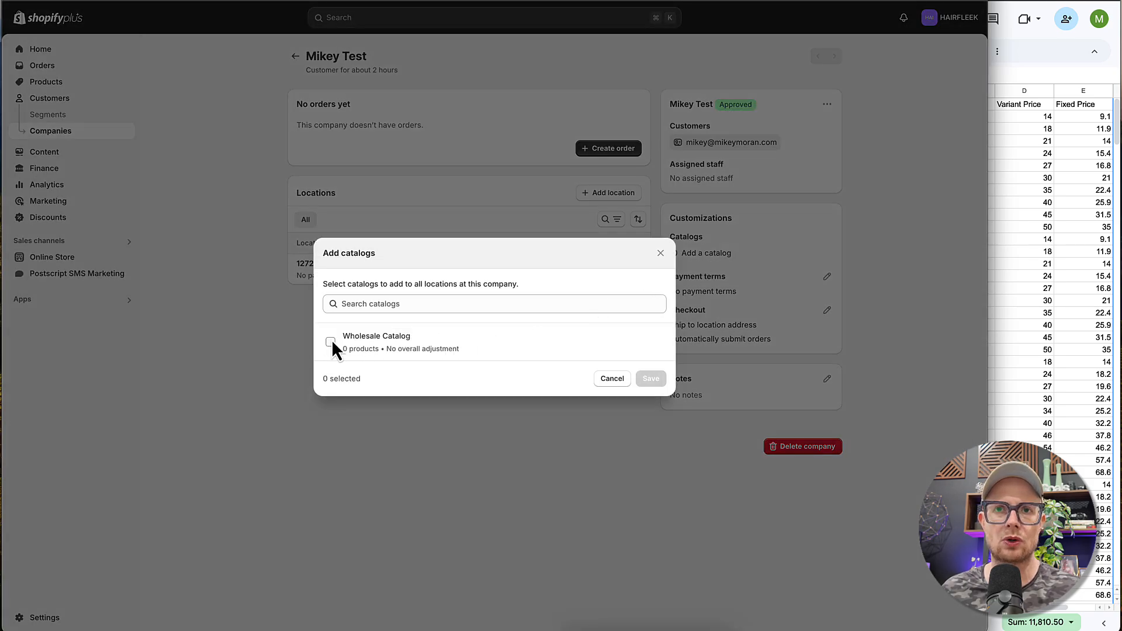
click(612, 379)
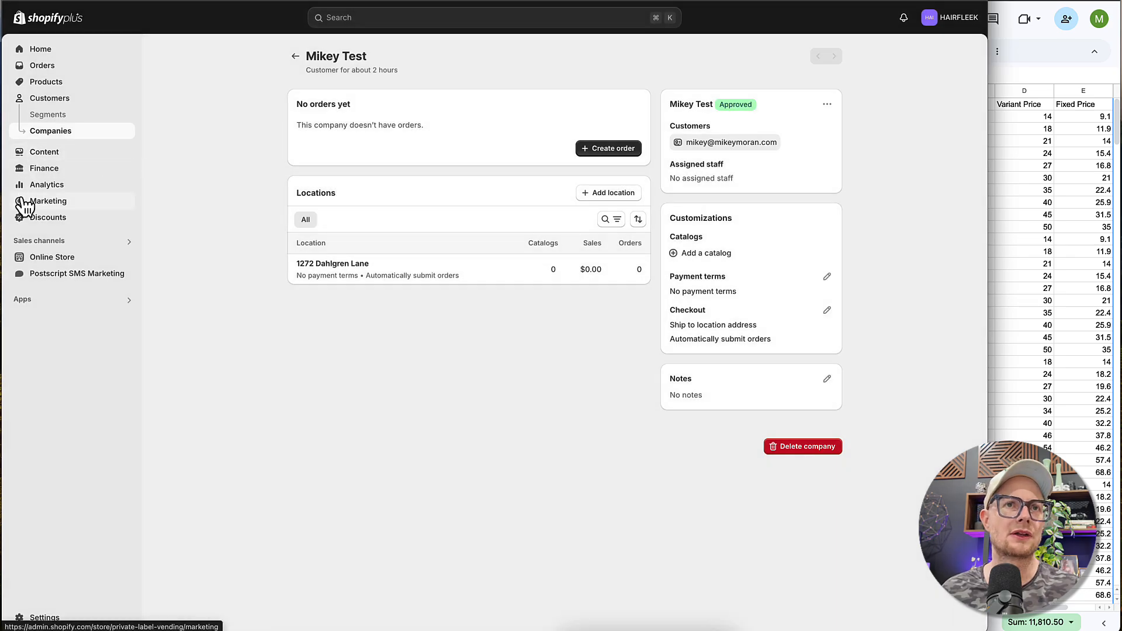
- Open the products and pricing management page of the Wholesale Catalog
click(48, 84)
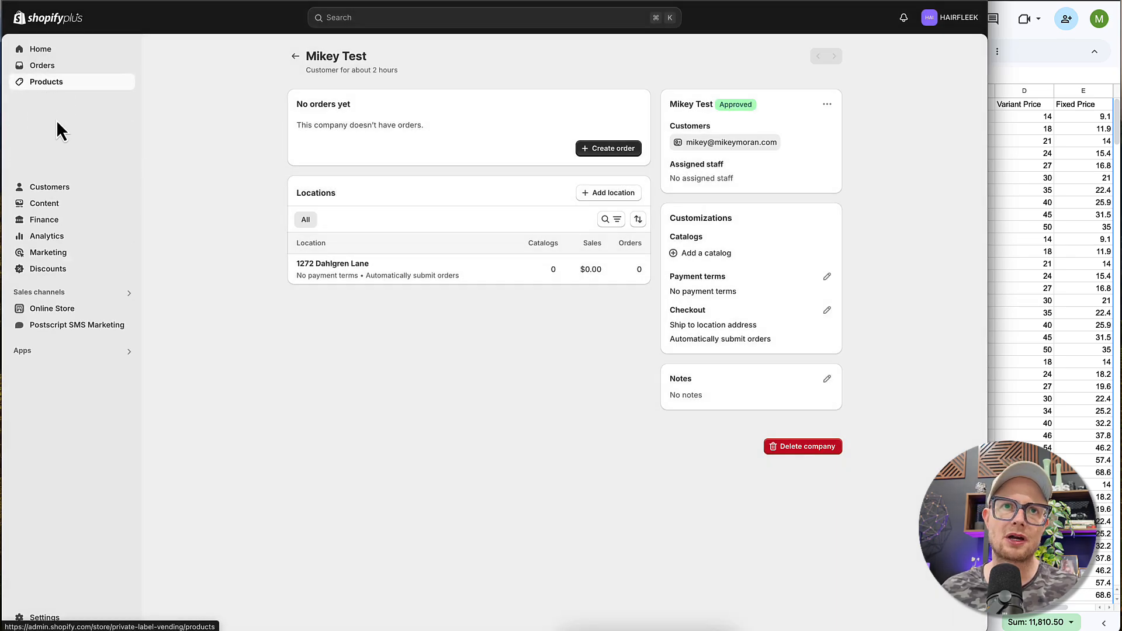
click(46, 180)
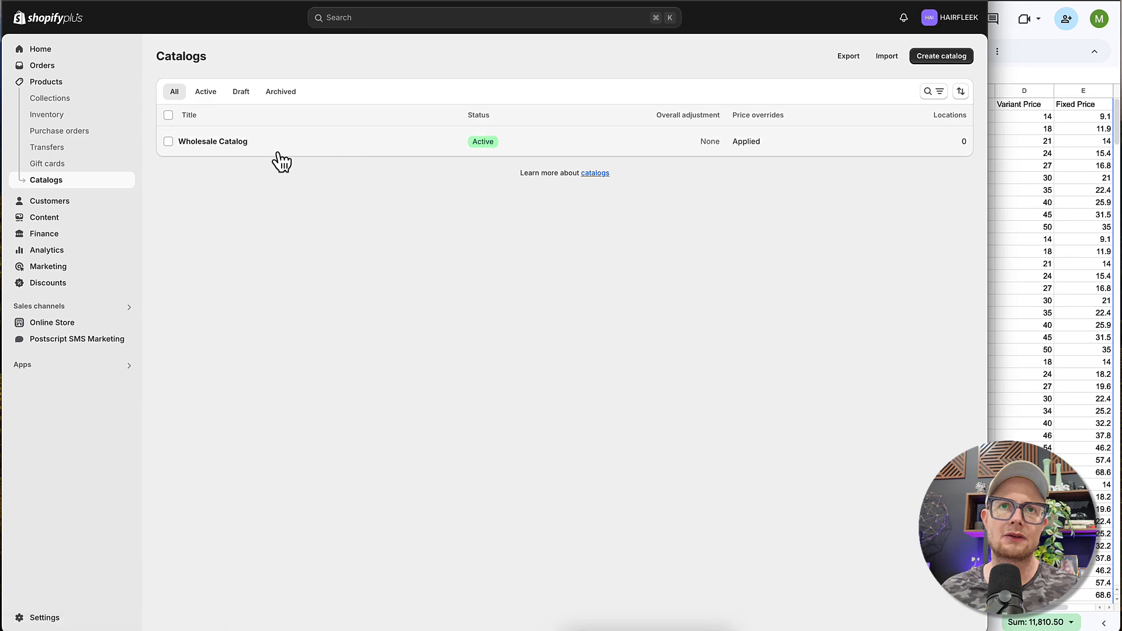
click(232, 145)
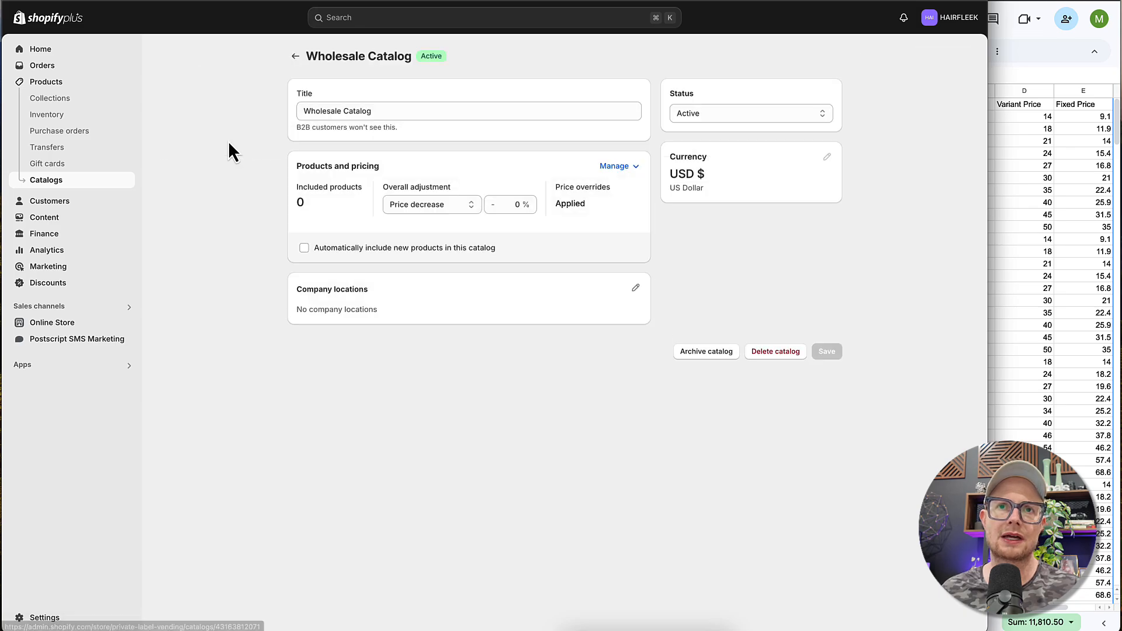
click(626, 169)
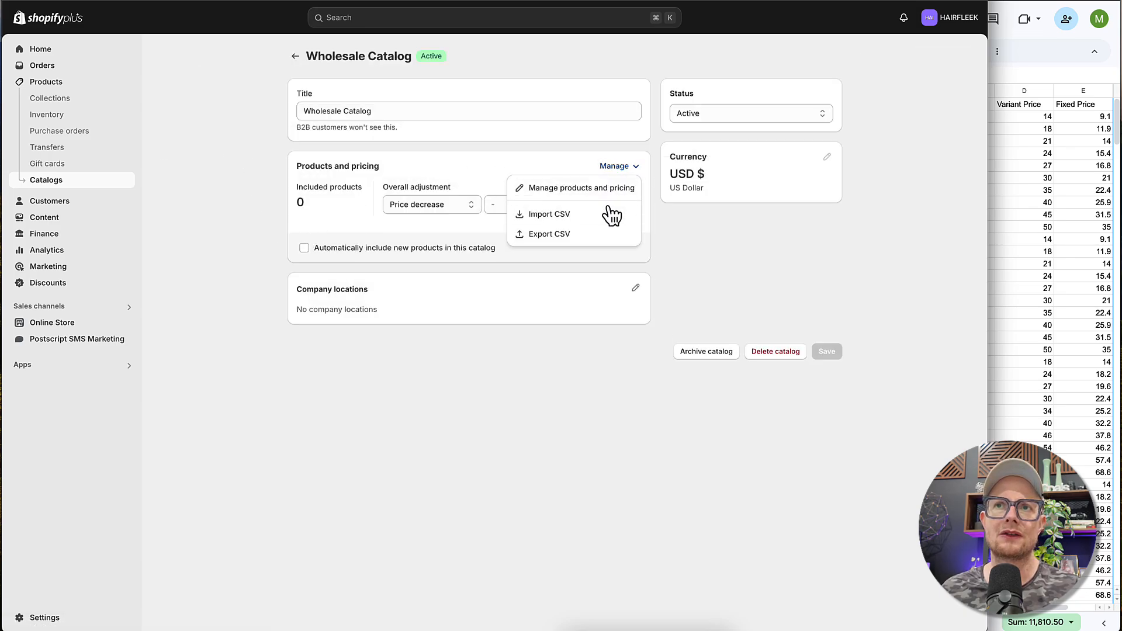
click(582, 189)
- Try searching the catalog's included products for "body wave hair", then cancel the search
click(928, 209)
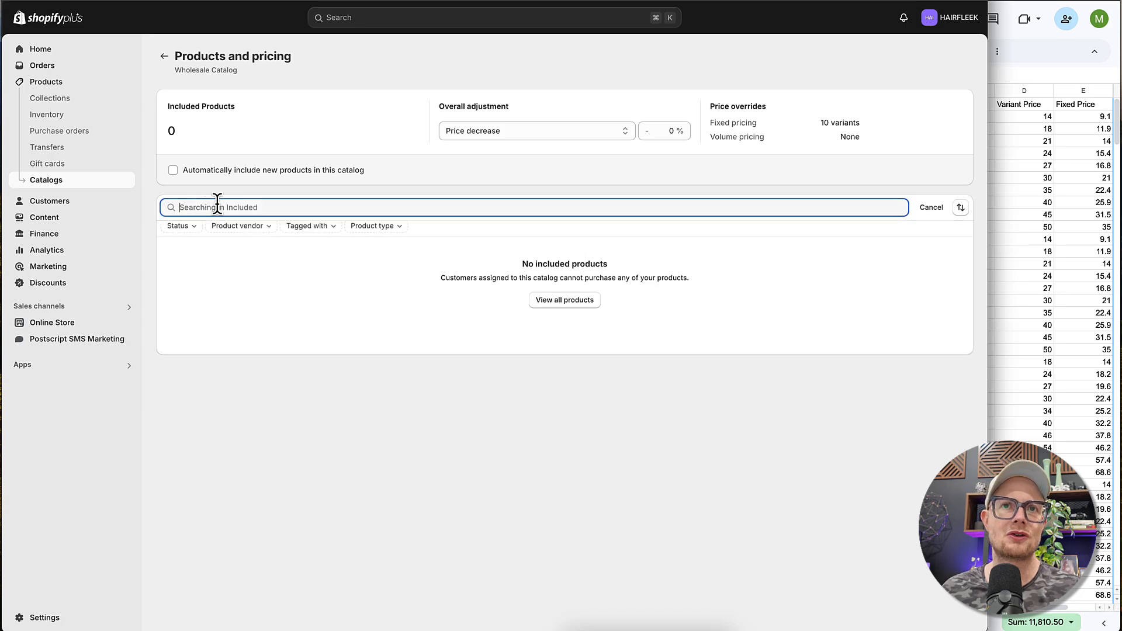
text(body)
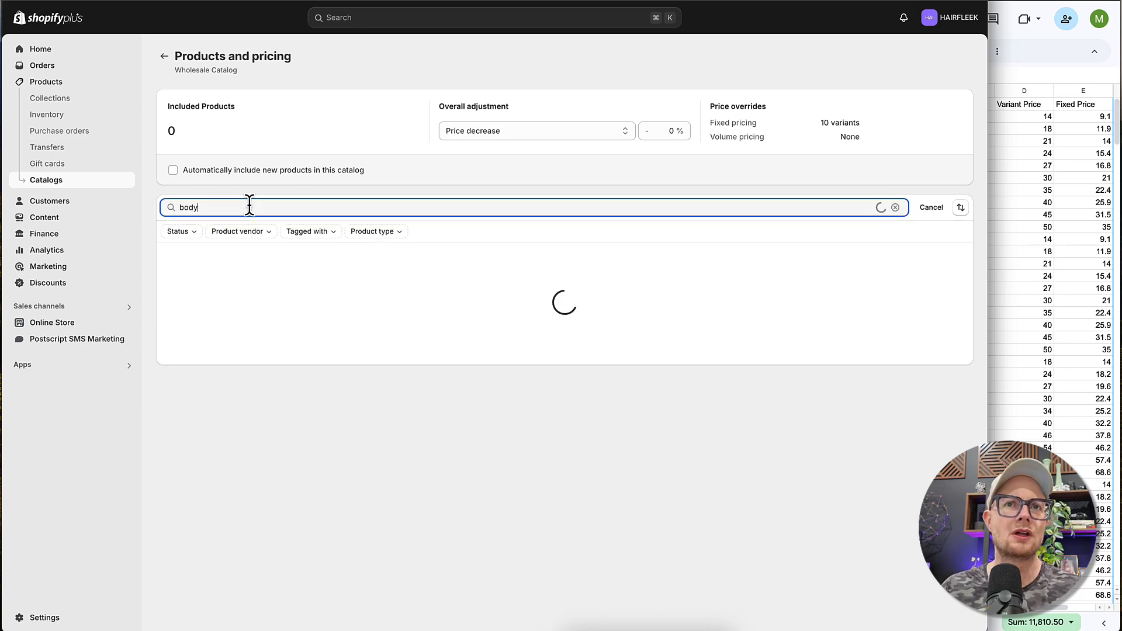
text( wave hair)
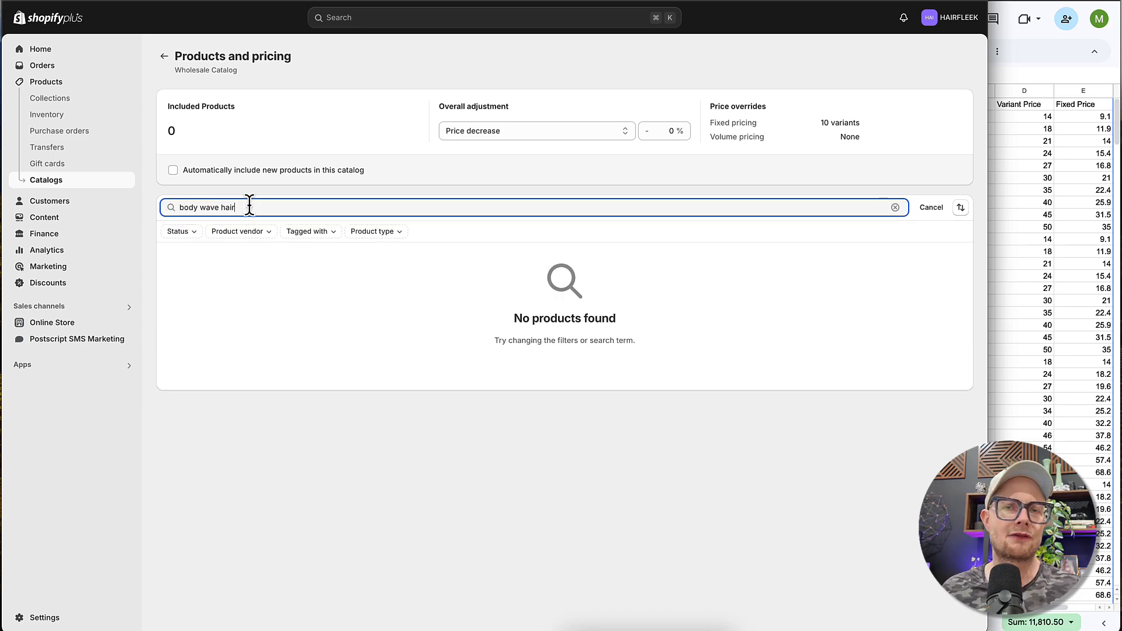
click(932, 209)
- Search all of the catalog's products for "body wave hair" and open the Body Wave Hair Bundle's variant prices
click(175, 209)
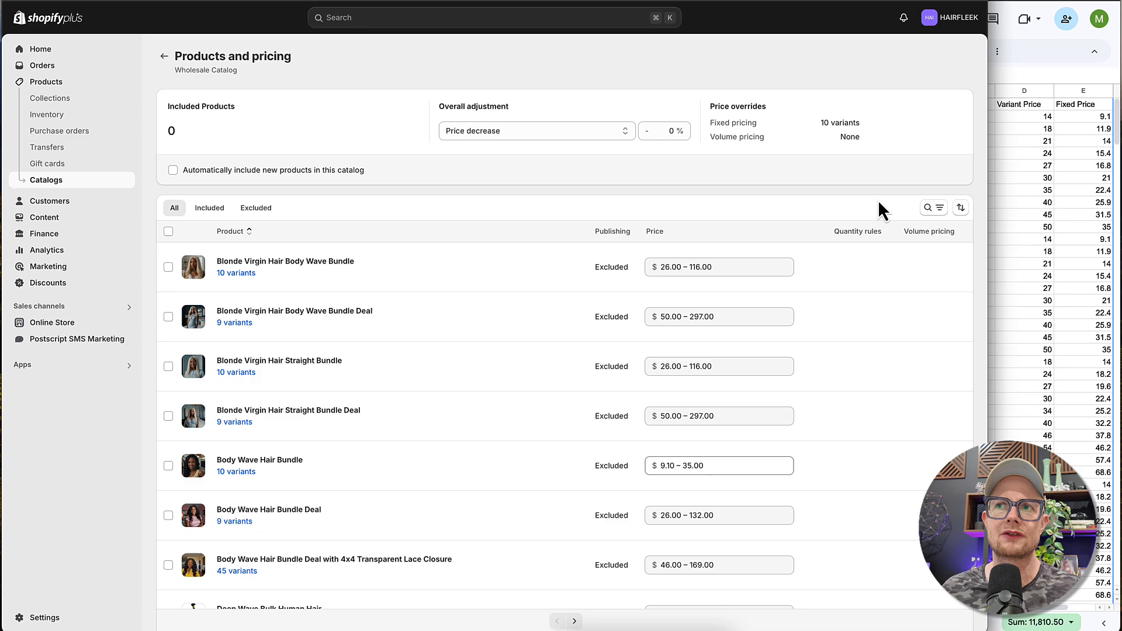
click(929, 208)
text(body wave hair)
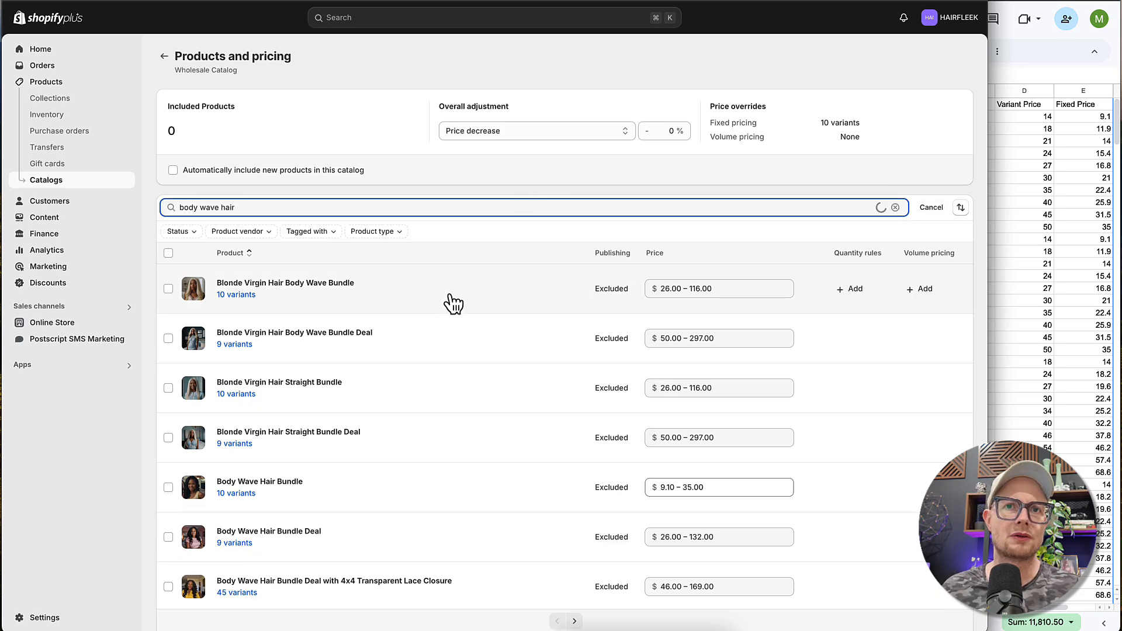
click(251, 395)
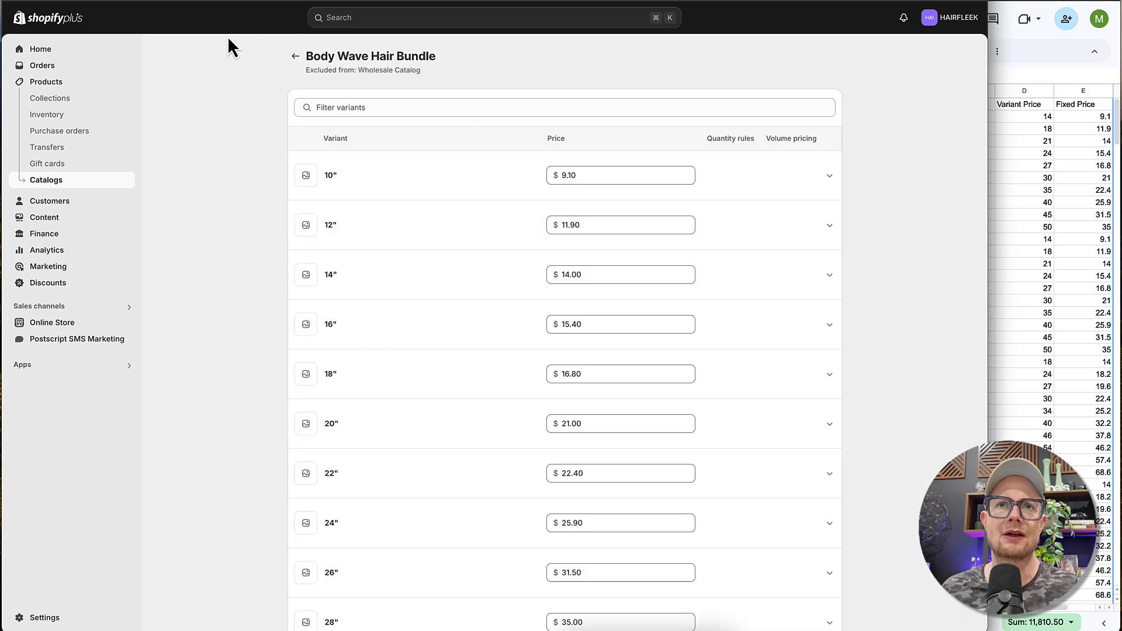
- Return to the Wholesale Catalog's full product list and search it for "body wave"
click(296, 56)
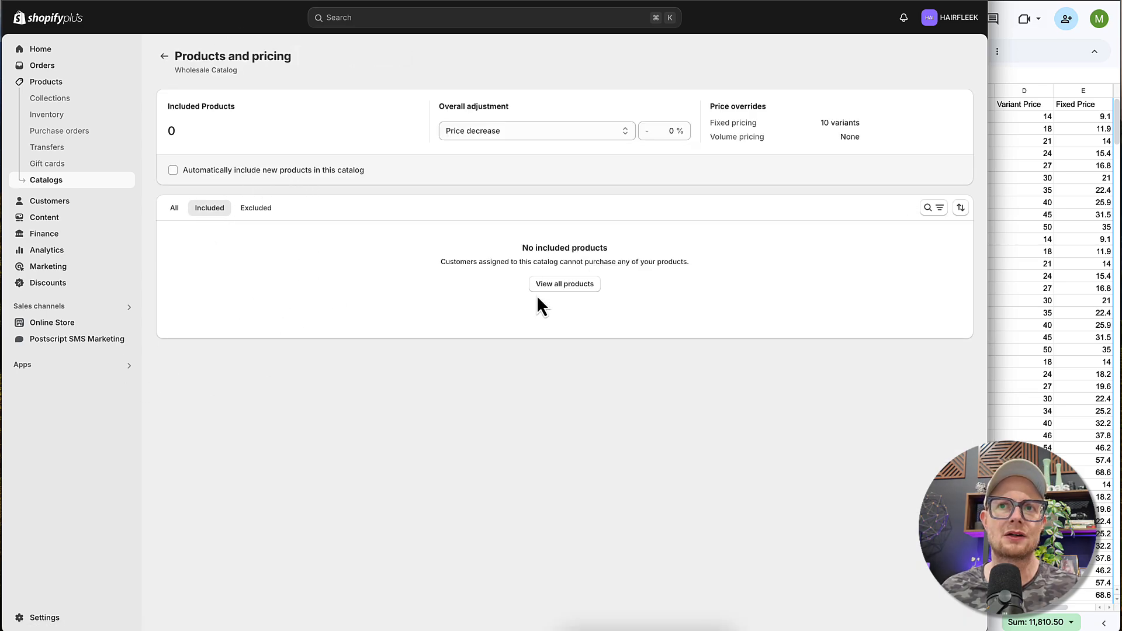
click(175, 209)
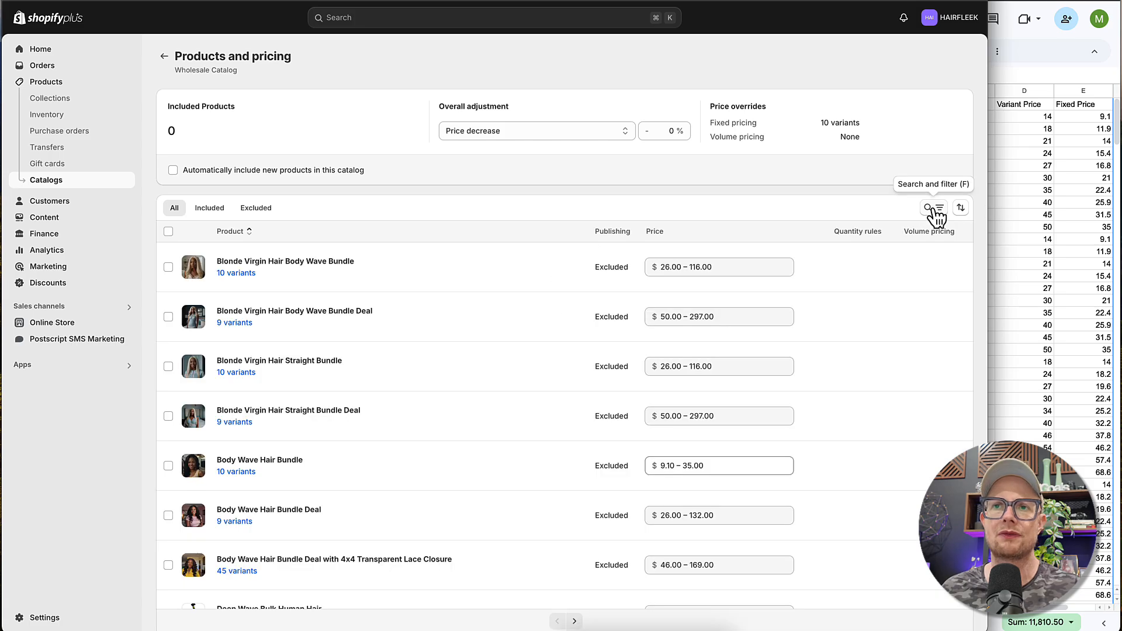
click(930, 210)
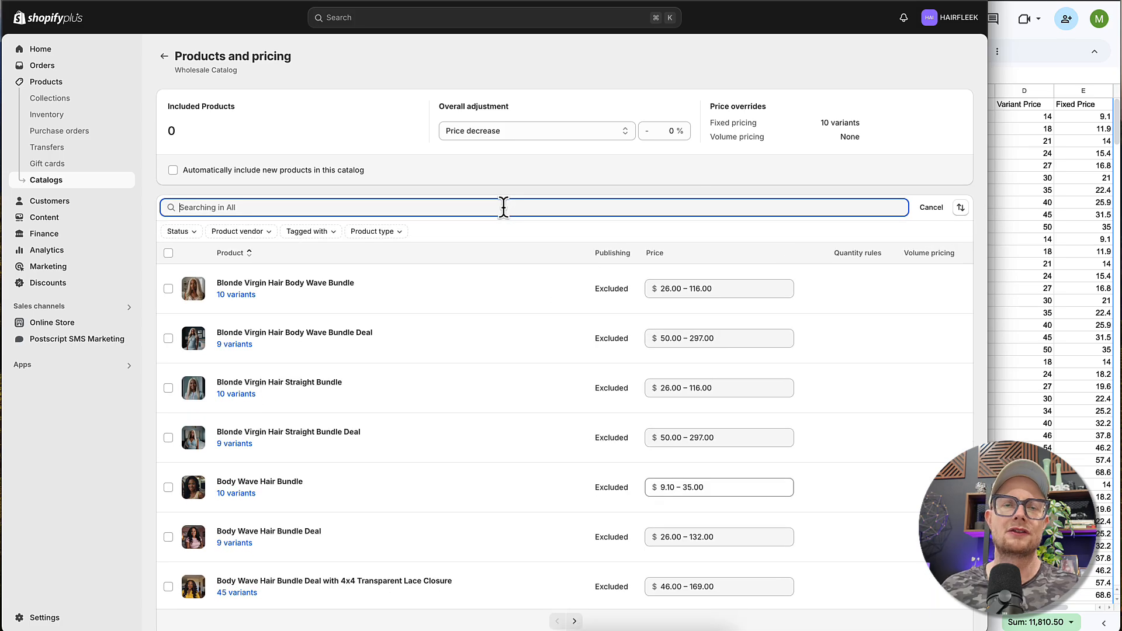
text(bodyw)
key(BackSpace)
key(BackSpace)
text(wave)
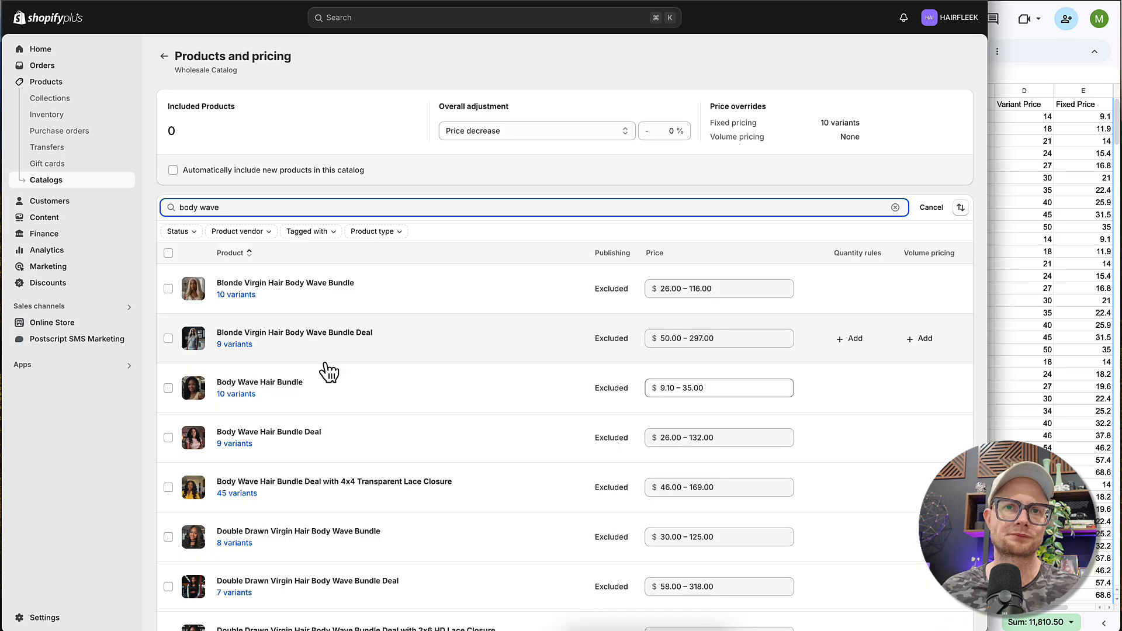
- Include the Body Wave Hair Bundle product in the Wholesale Catalog
click(167, 389)
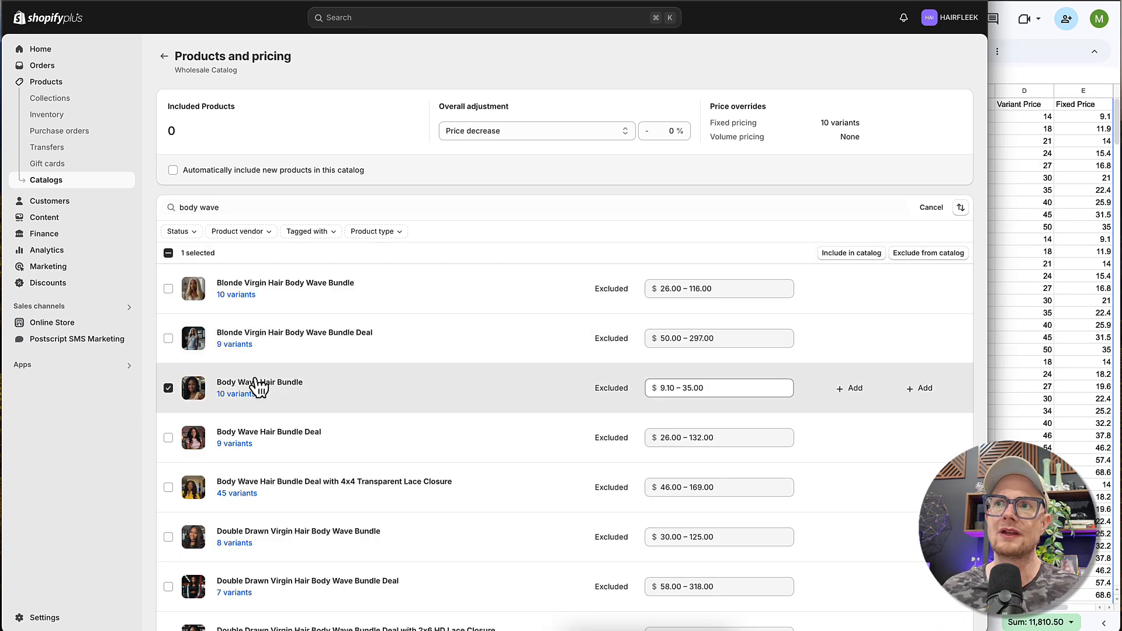
click(839, 254)
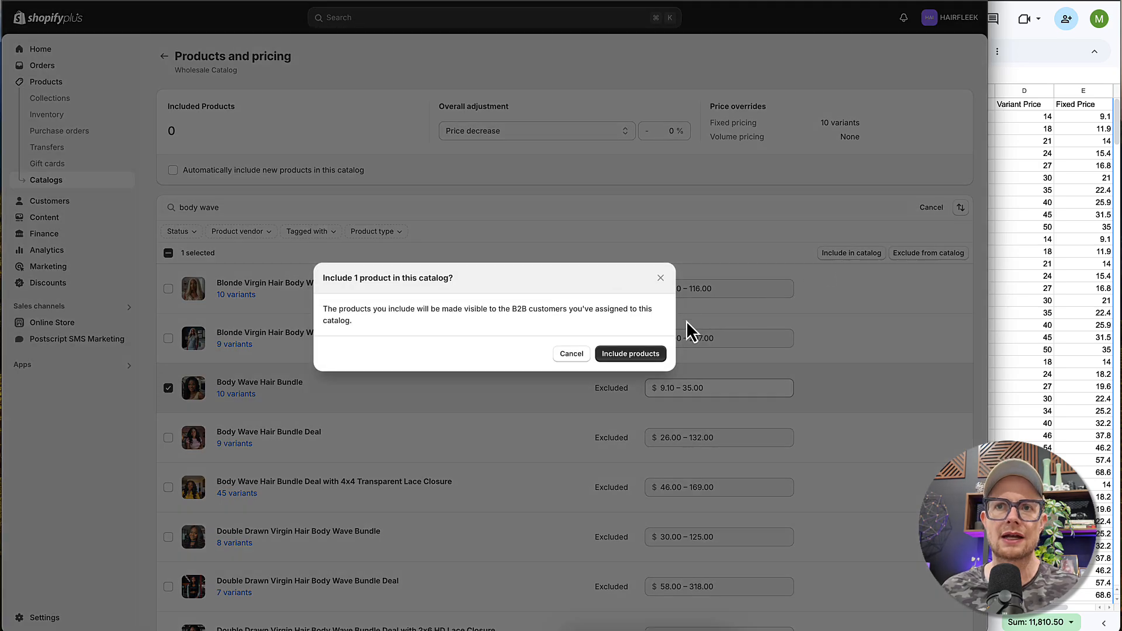
click(629, 358)
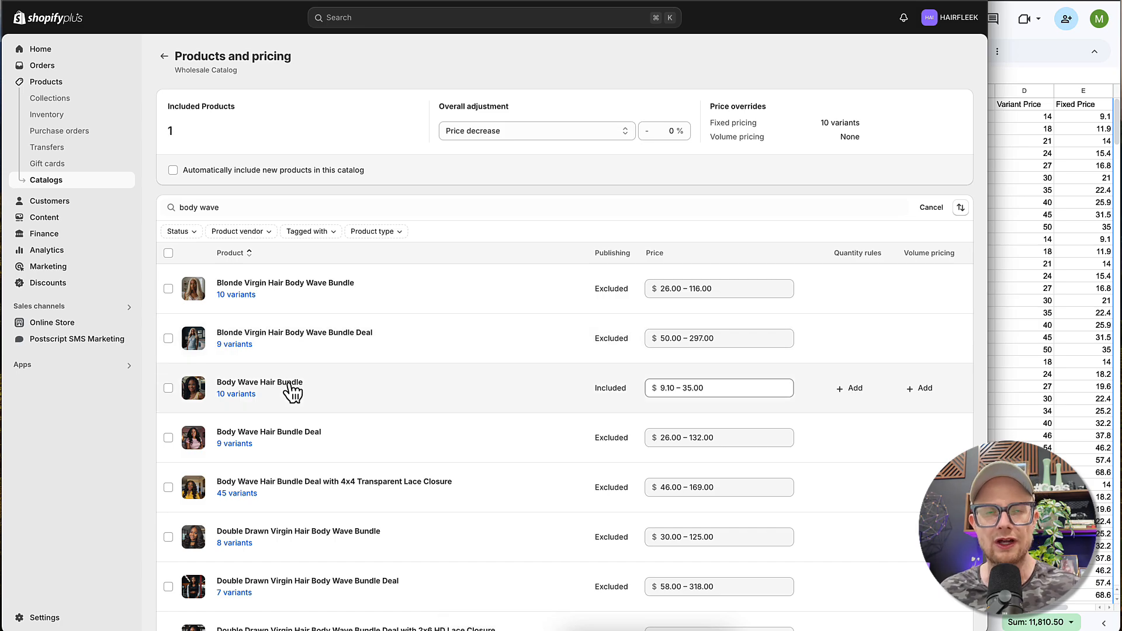
- Open the test customer's company from the customer record and add the Wholesale Catalog to all its locations
click(39, 205)
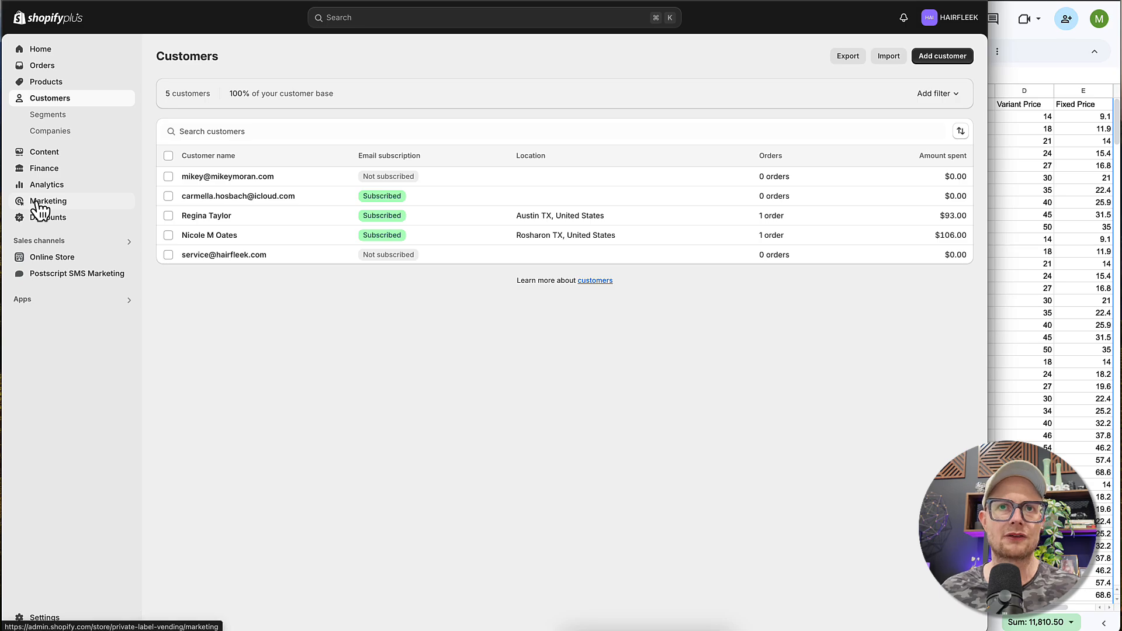
click(210, 183)
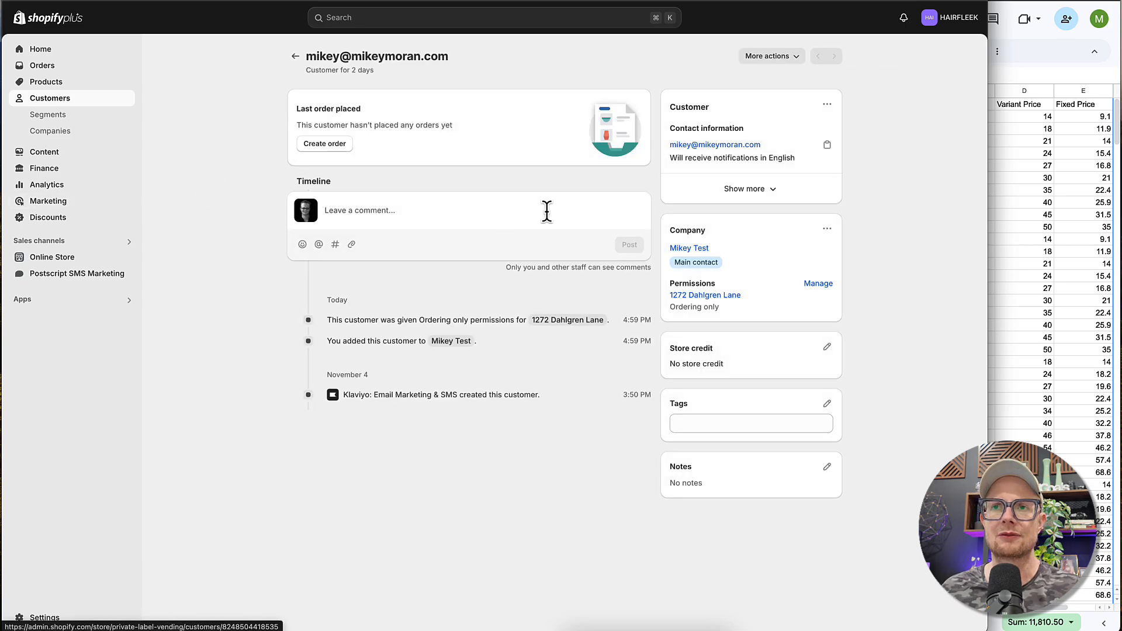
click(695, 247)
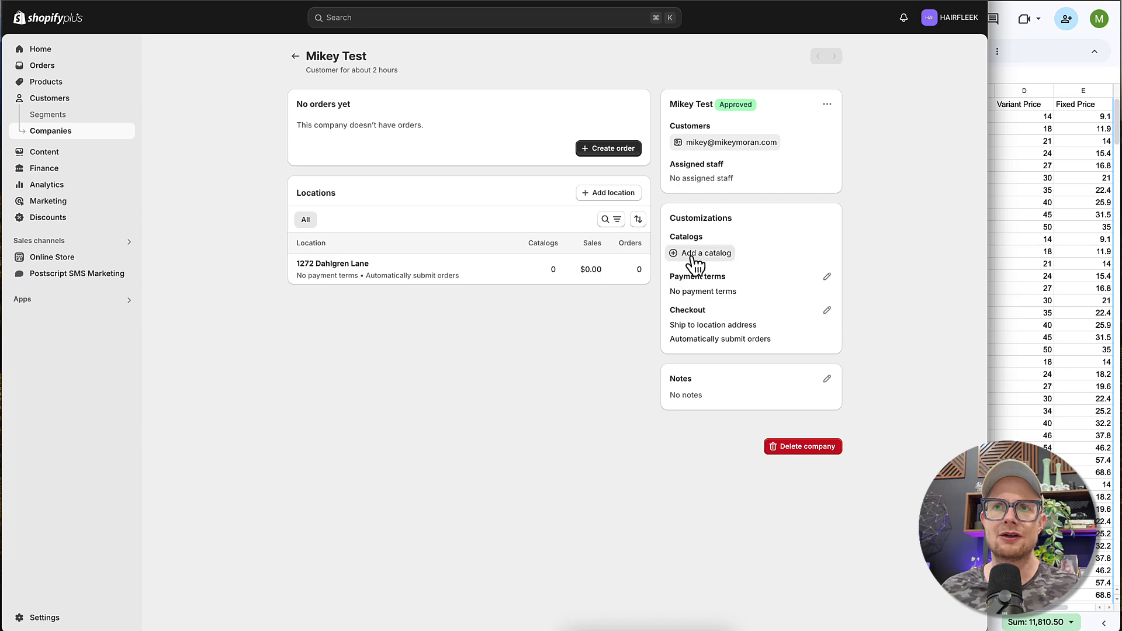
click(695, 257)
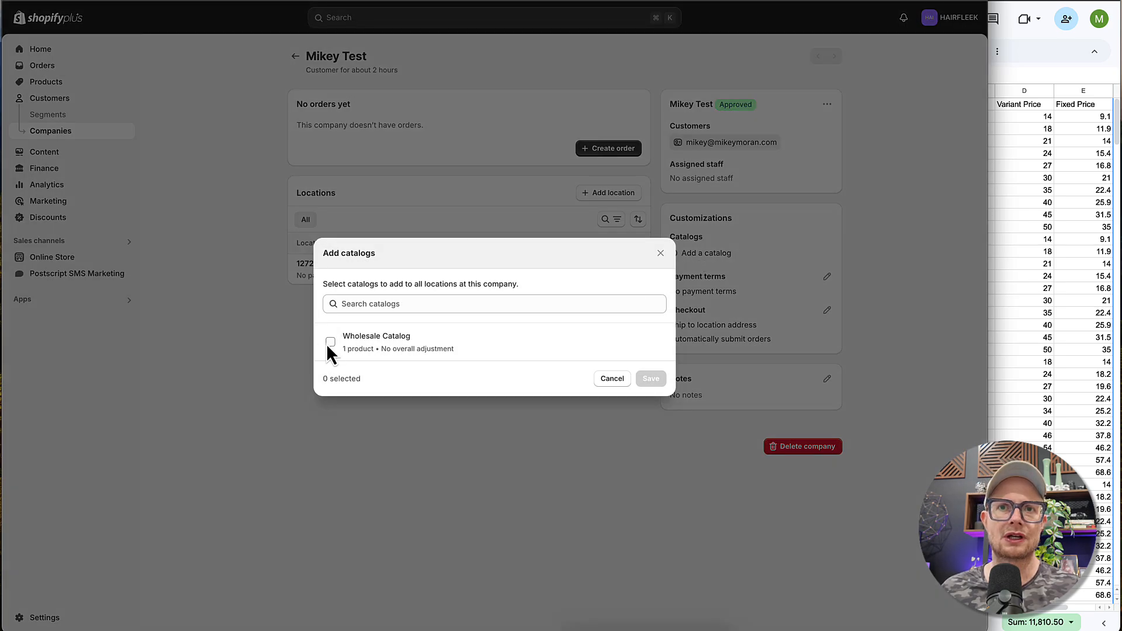
click(330, 343)
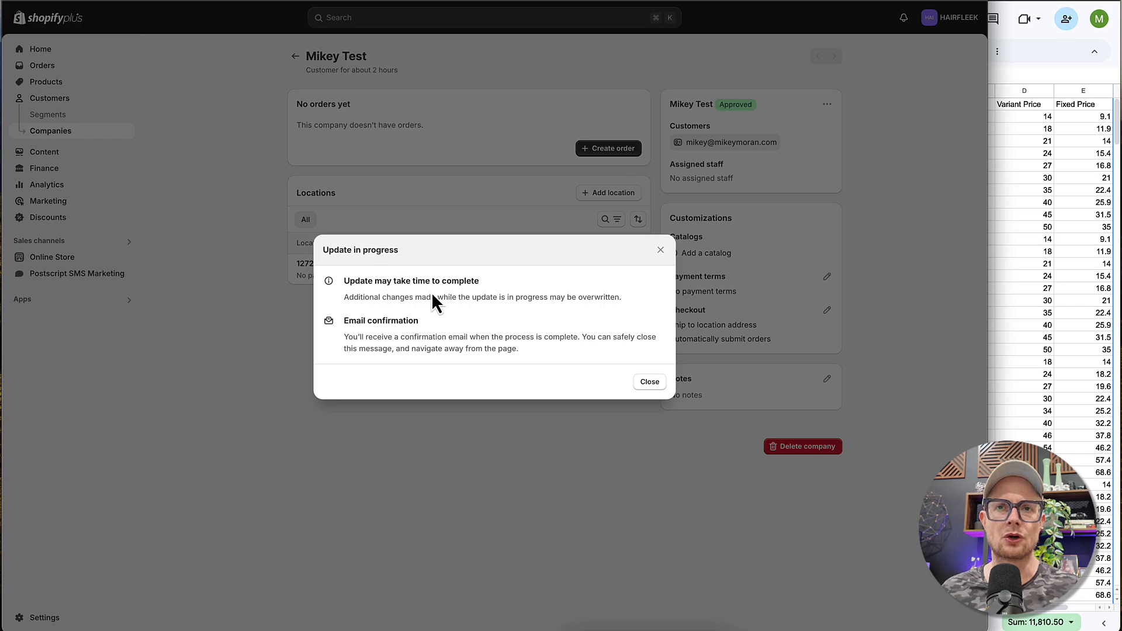
click(650, 382)
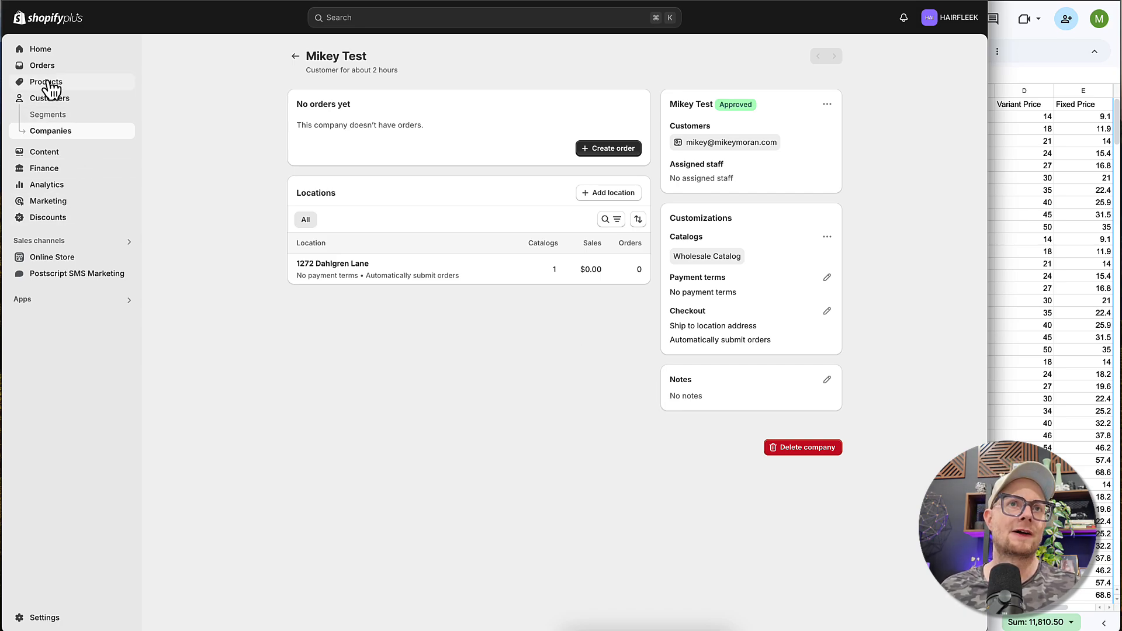
- Open a blank new company form from the companies list and examine its address, catalog, payment terms, checkout and tax settings
click(49, 136)
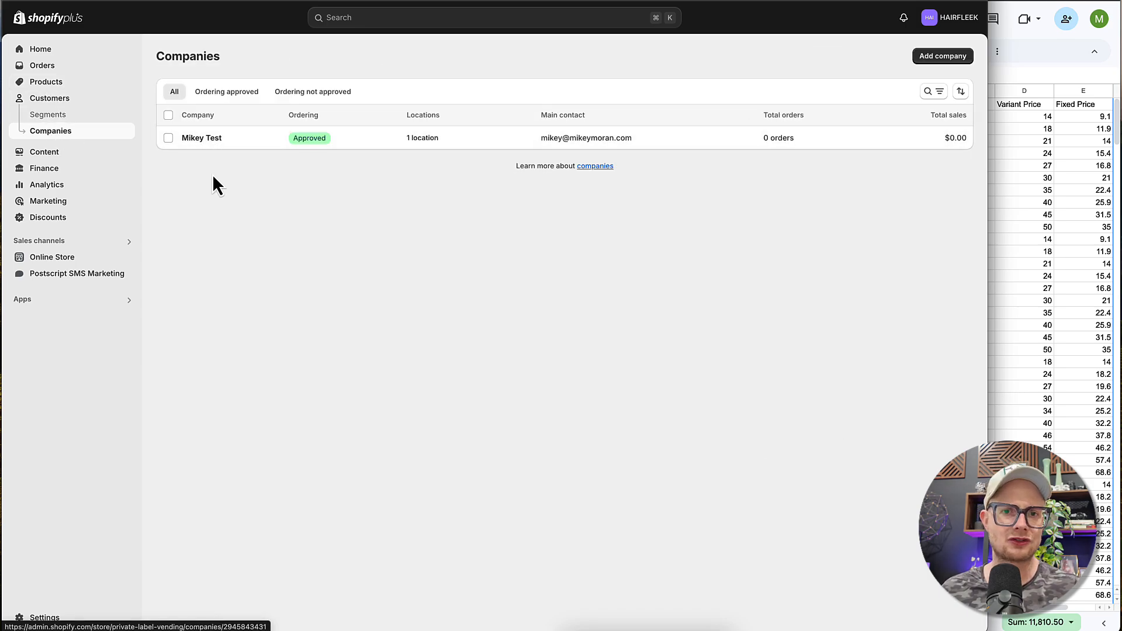
click(944, 55)
scroll(424, 304, down, 10)
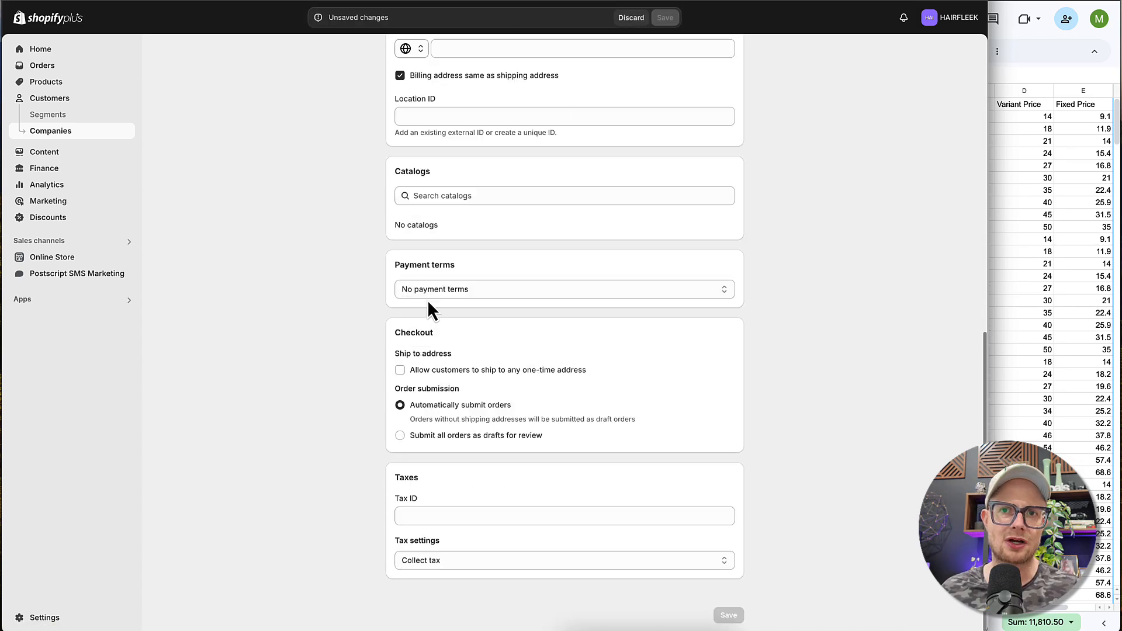
scroll(392, 287, up, 10)
scroll(347, 274, down, 10)
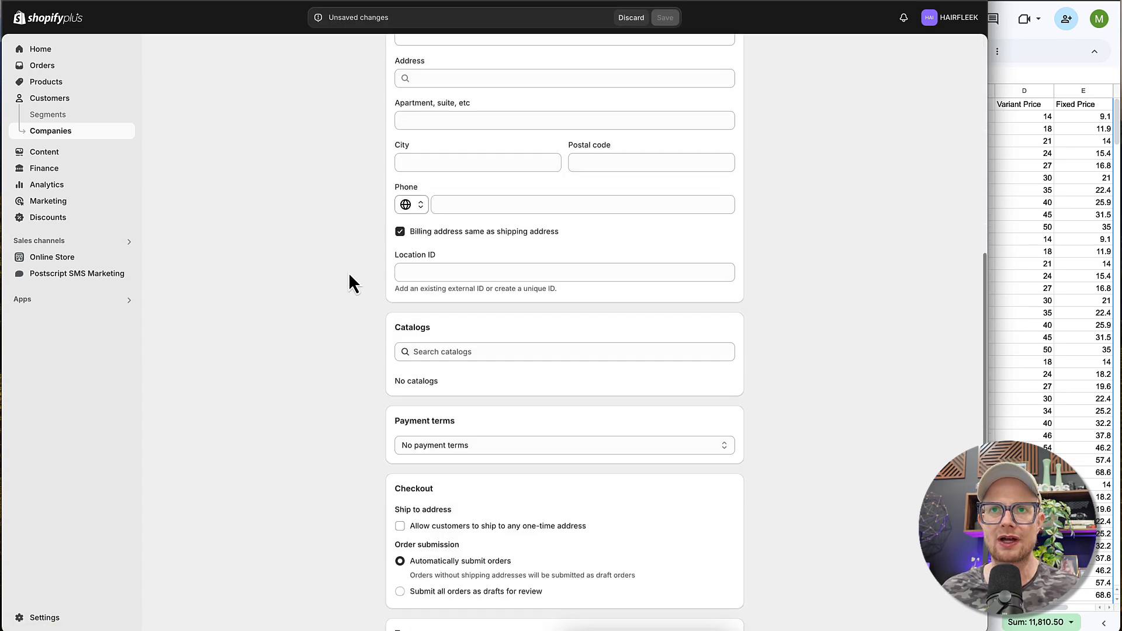
scroll(376, 270, up, 10)
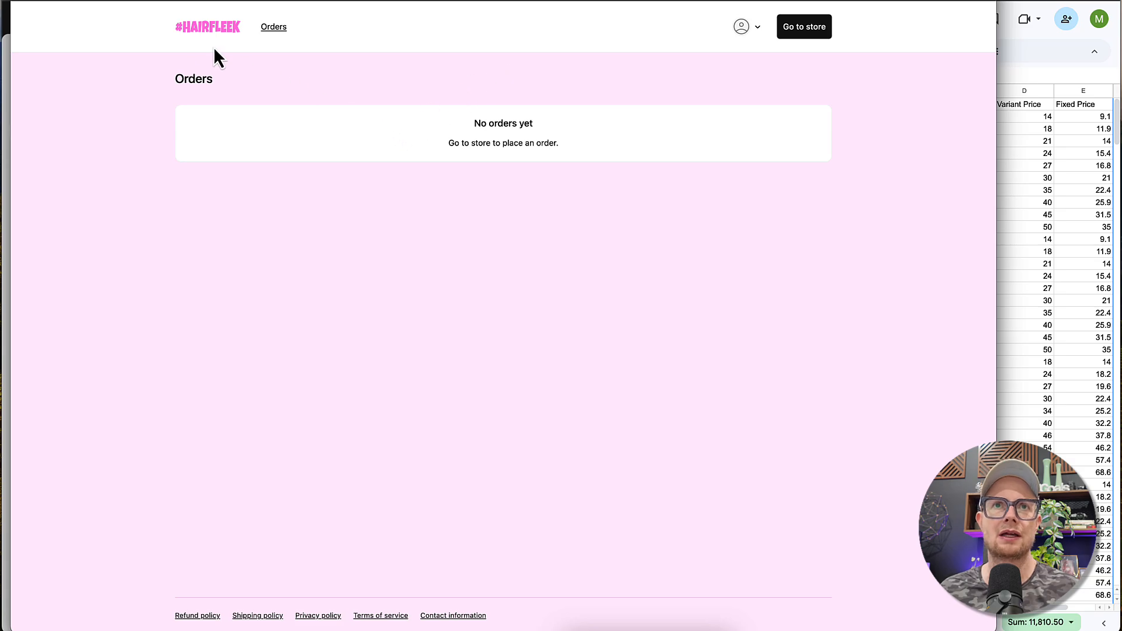
- Go to the #HAIRFLEEK storefront from the customer's orders page and look over the featured collections on the home page
click(202, 29)
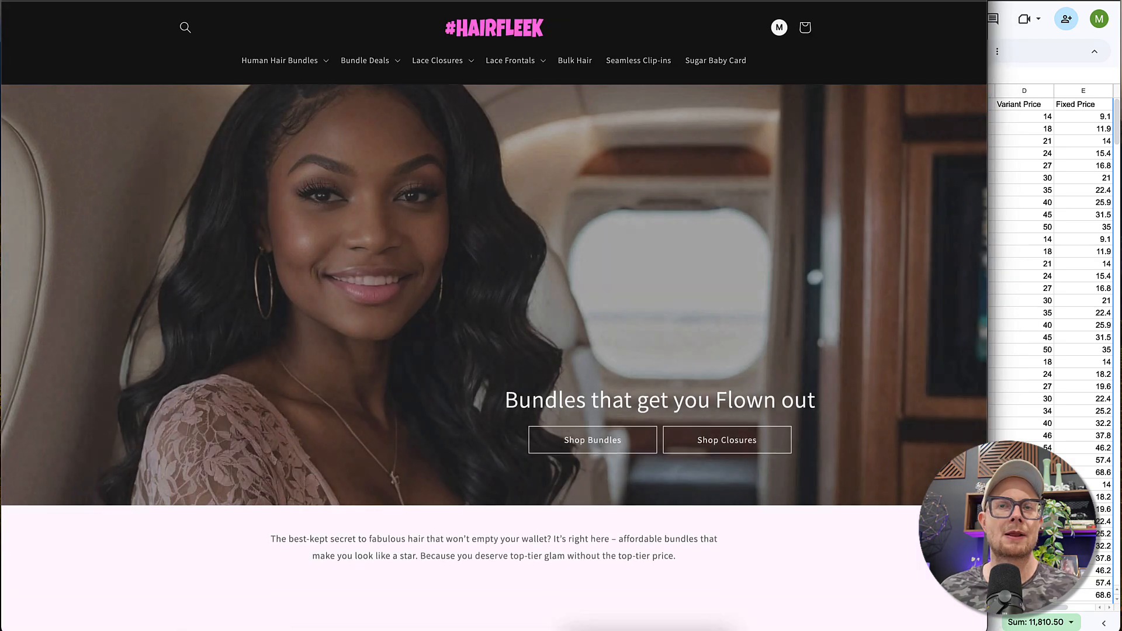
scroll(270, 296, down, 8)
scroll(270, 298, down, 10)
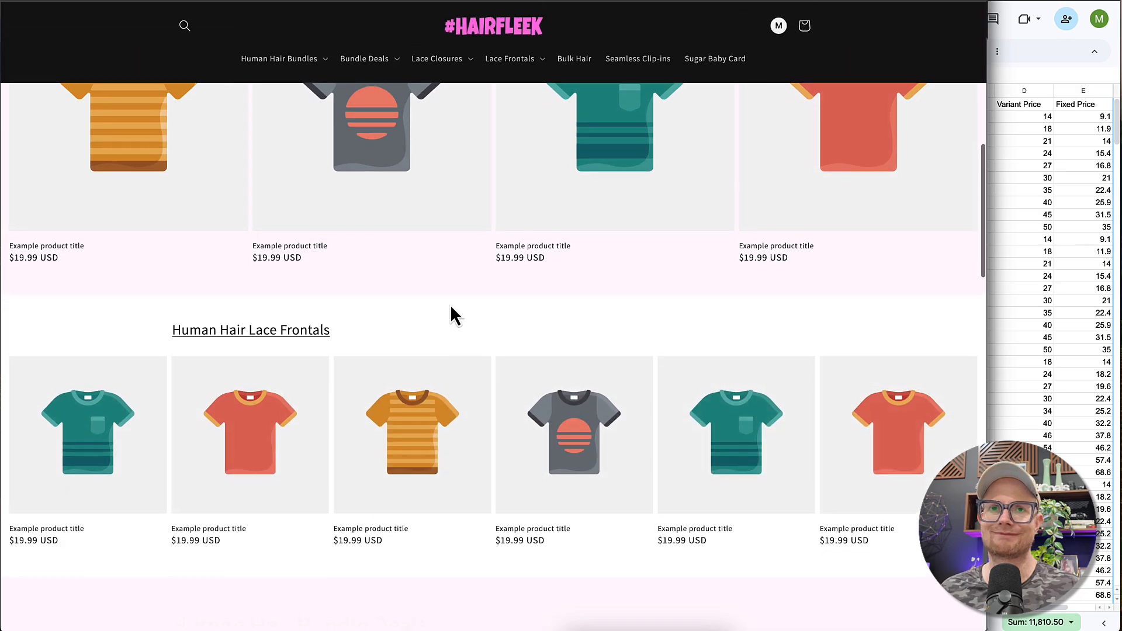
scroll(412, 311, up, 18)
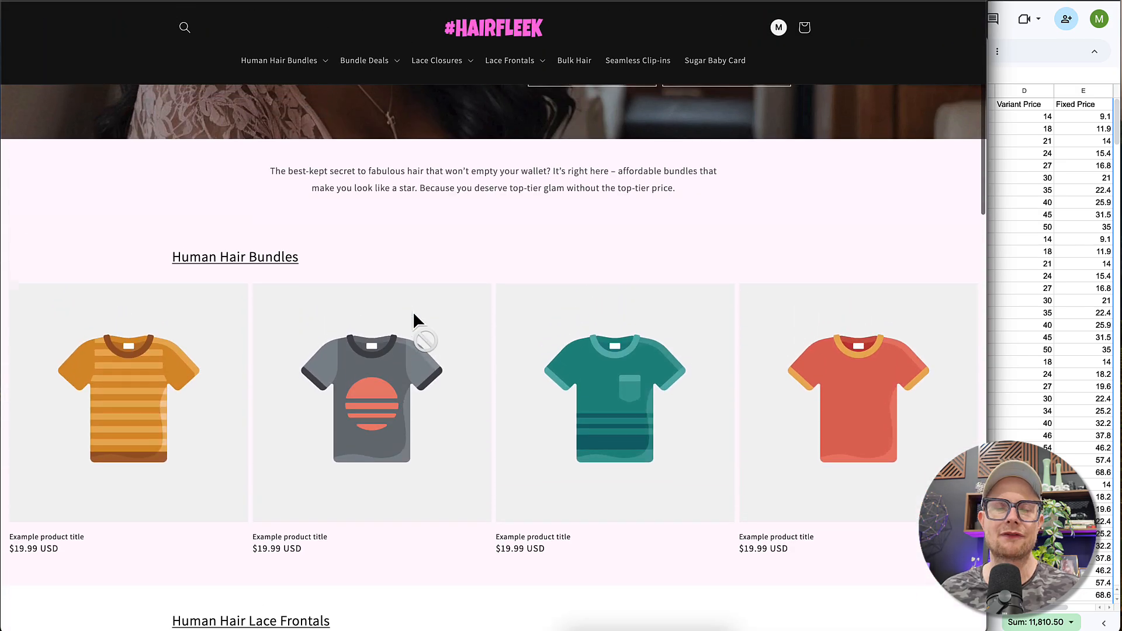
scroll(477, 352, down, 20)
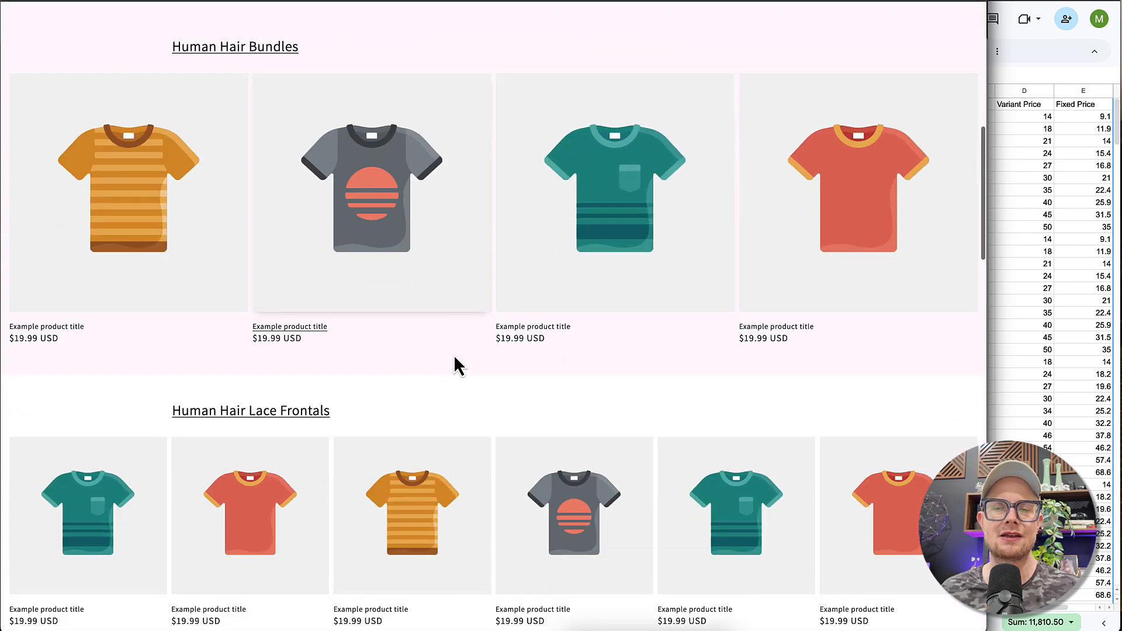
scroll(433, 361, up, 20)
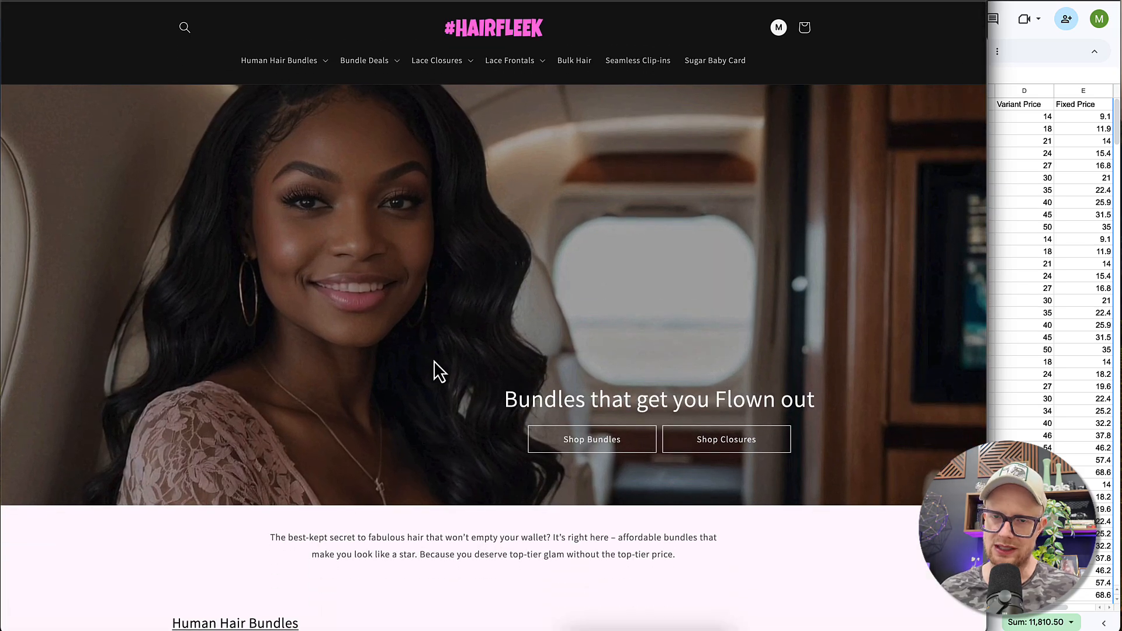
- Check the storefront's Hair Bundle Deals and Hair Bundle Deals with Closure collections for available products
click(358, 63)
click(355, 92)
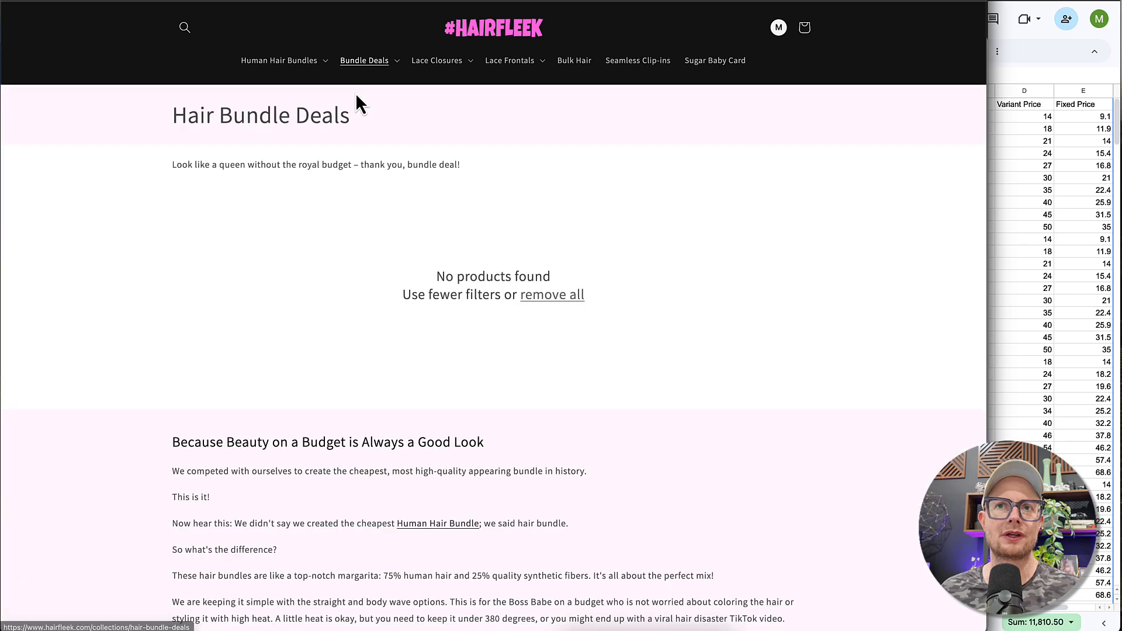
click(350, 63)
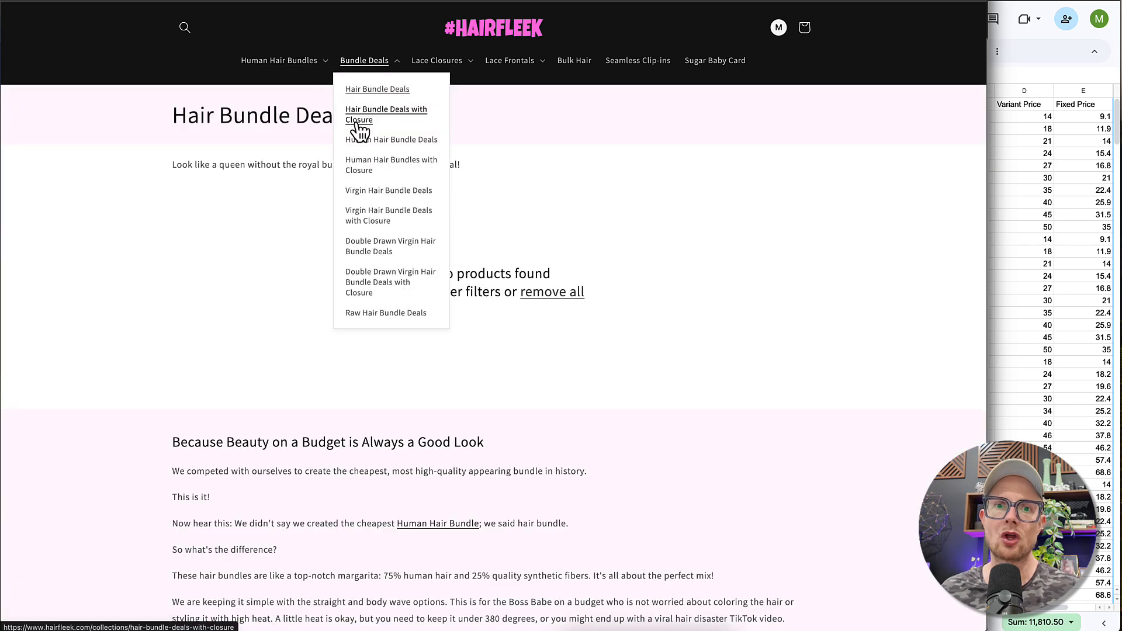
click(354, 114)
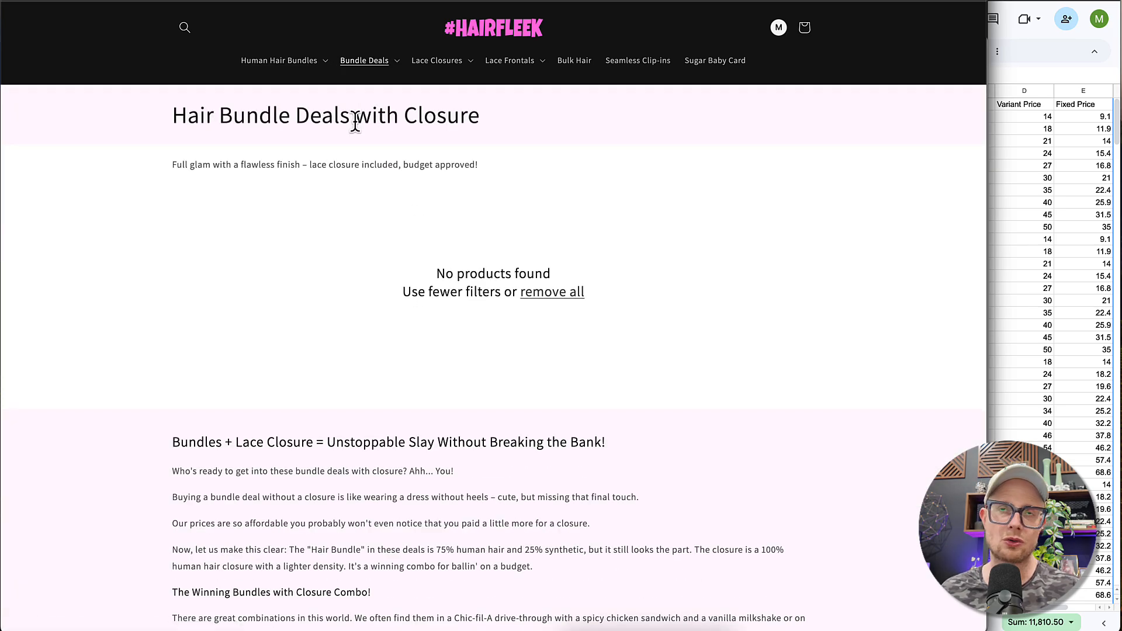
- Open the Body Wave Hair Bundle product page from the storefront's Hair Bundles collection
click(297, 63)
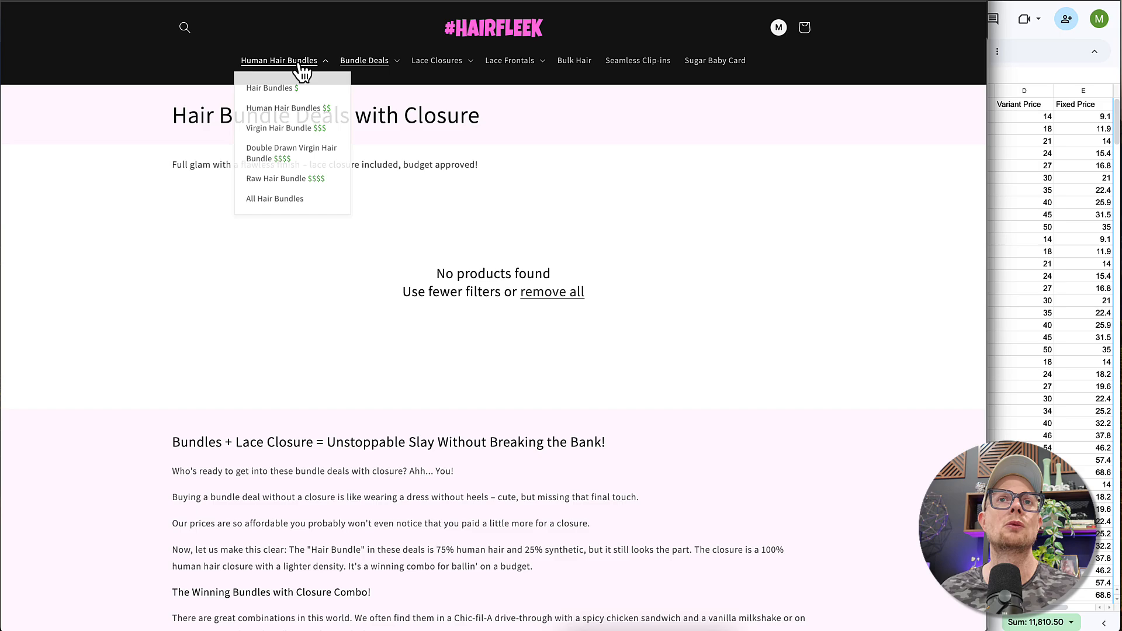
click(279, 94)
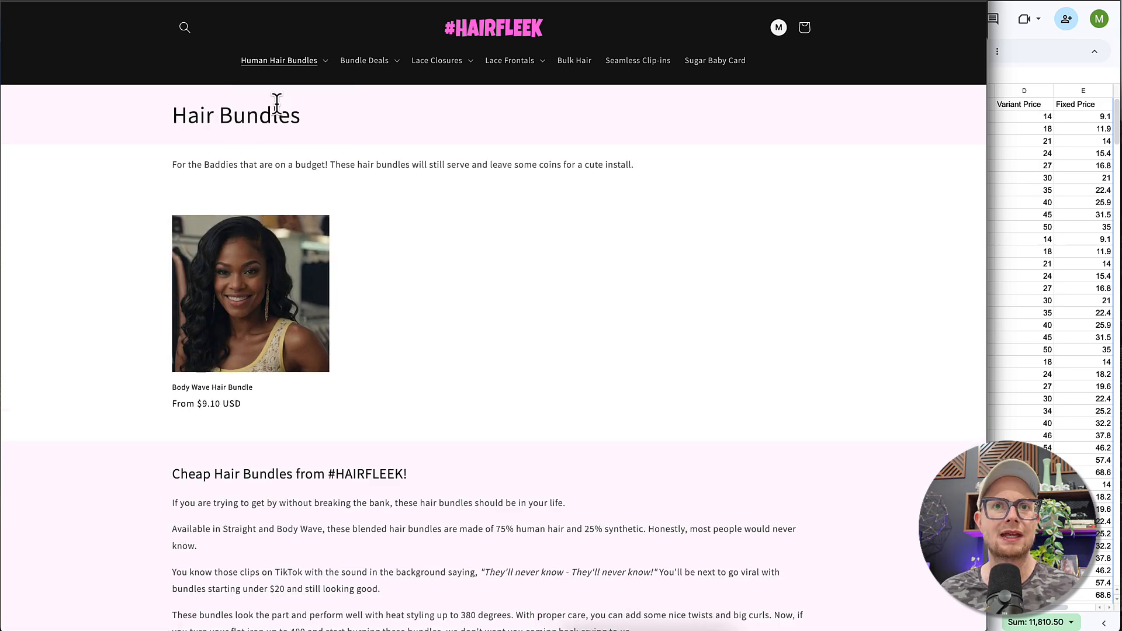
click(221, 353)
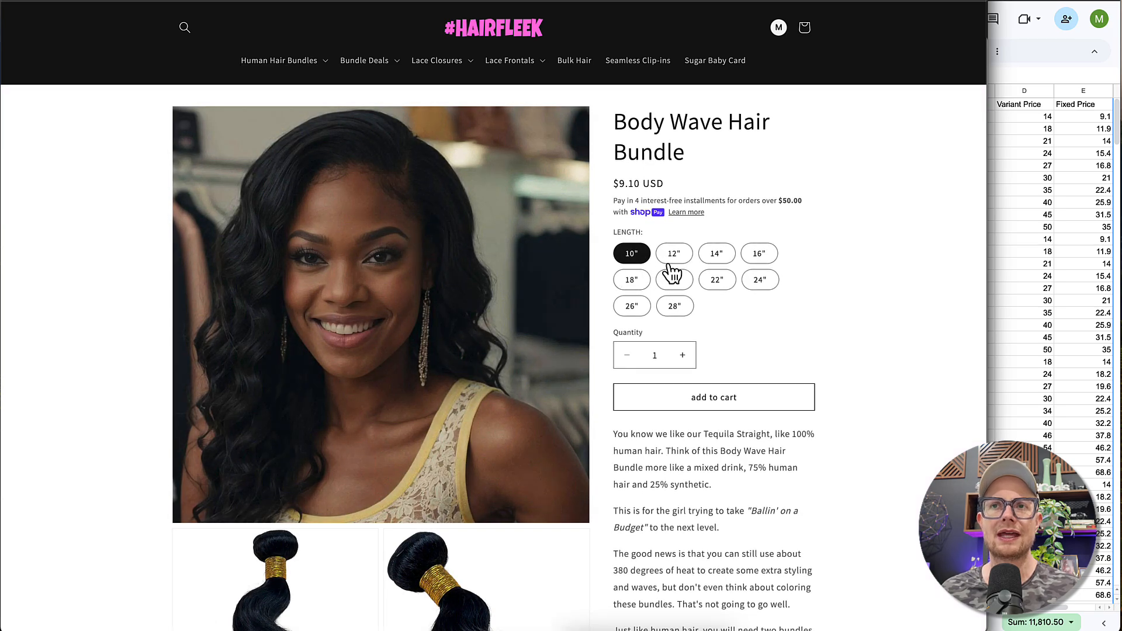
- Check the Body Wave Hair Bundle's wholesale price for each length from 12" to 28" against the spreadsheet's fixed prices
click(673, 257)
click(717, 257)
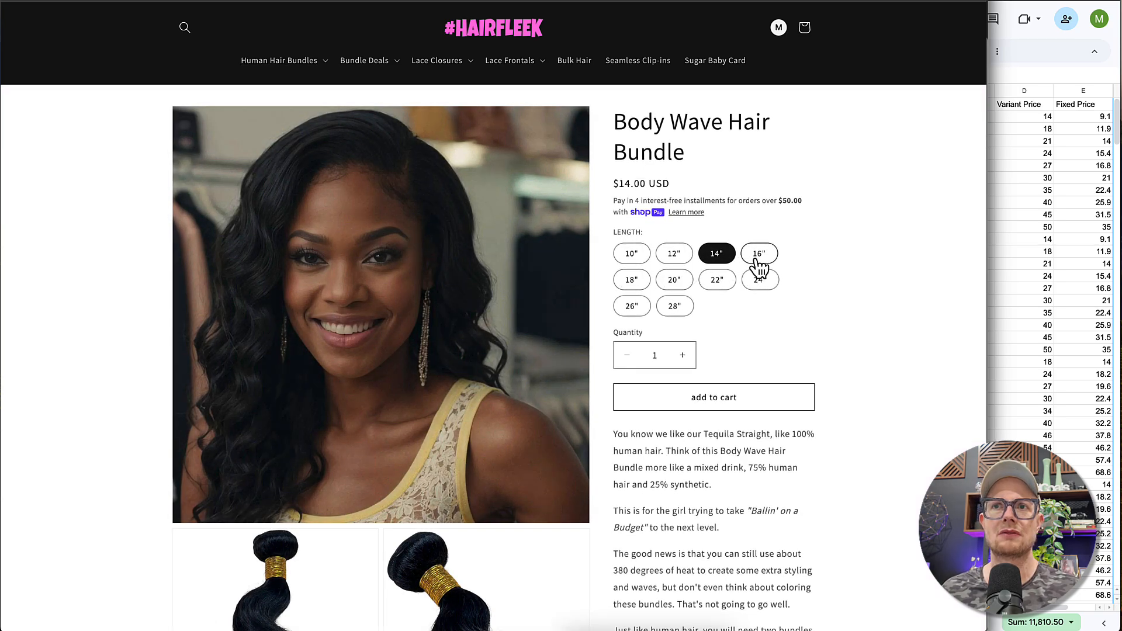
click(758, 257)
click(637, 280)
click(678, 283)
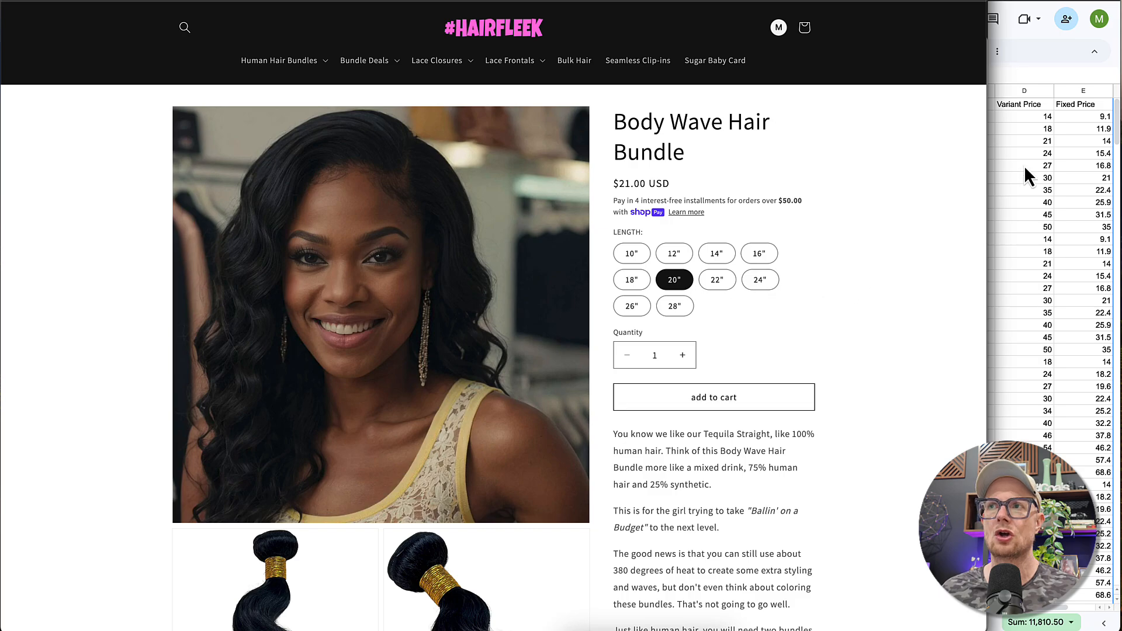
click(715, 284)
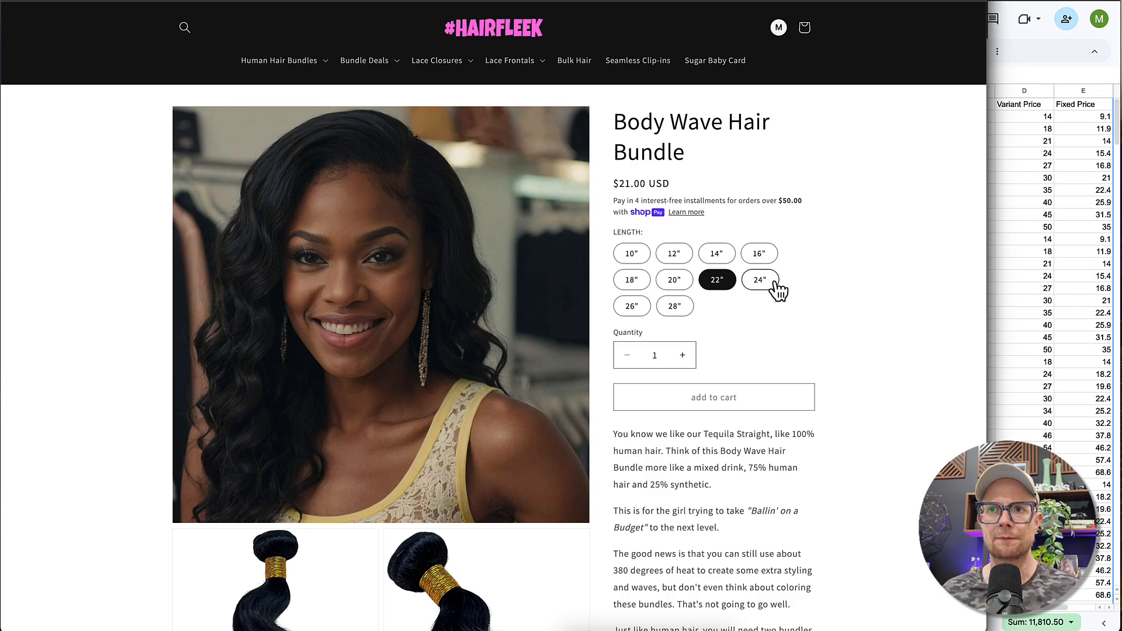
click(760, 287)
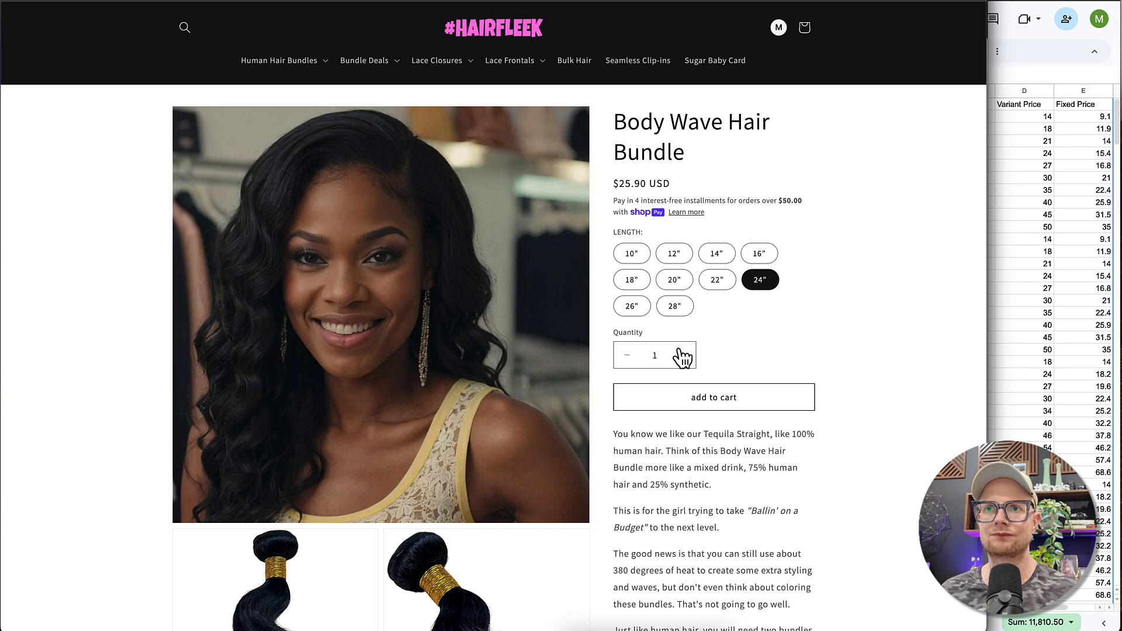
click(673, 310)
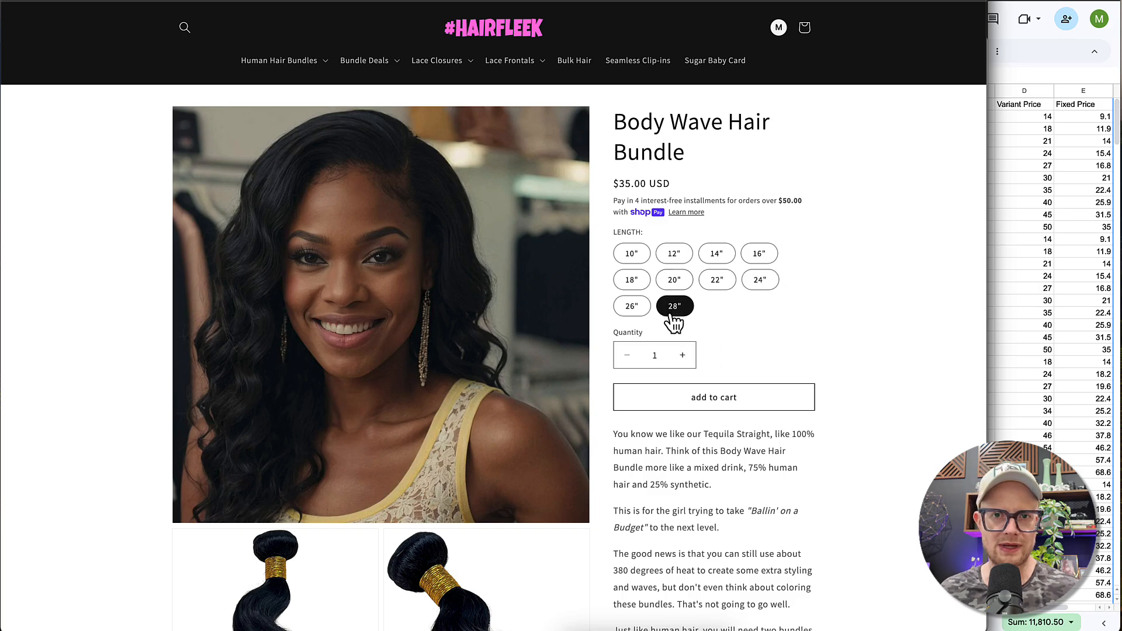
click(632, 310)
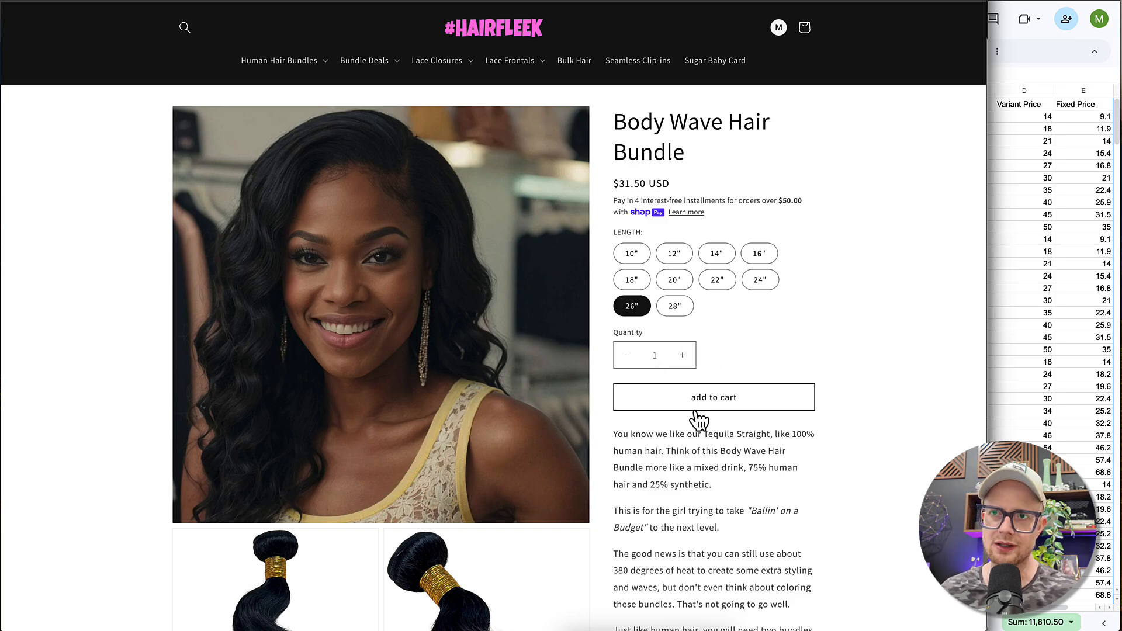
click(672, 308)
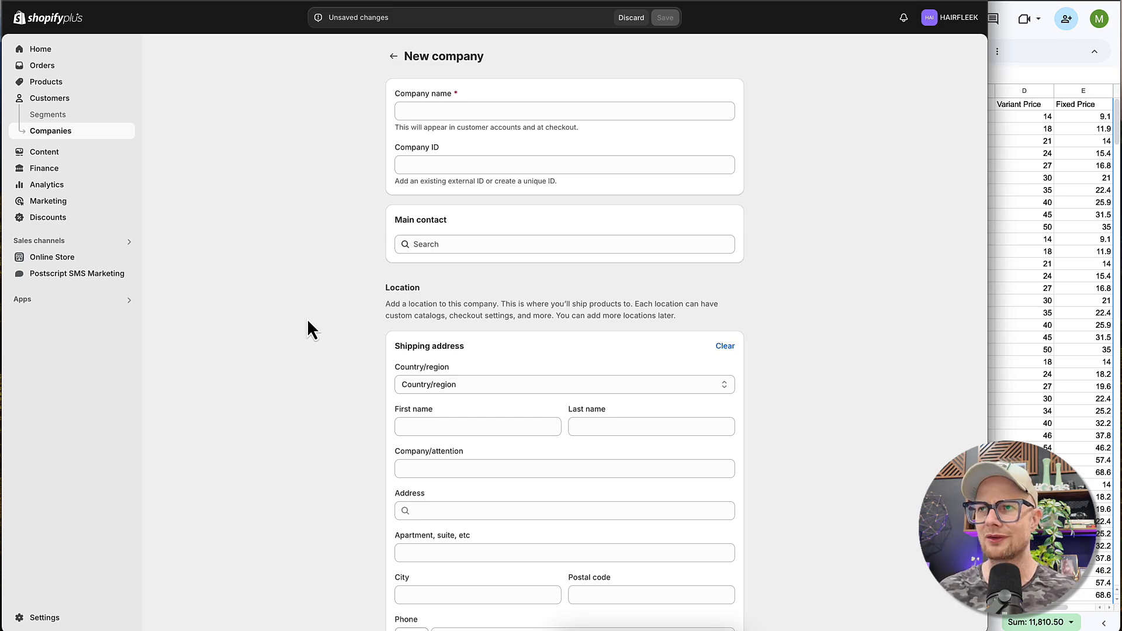
- Return to the Shopify admin, widen its window and open the online store's Dawn theme in the theme editor
drag(988, 184, 1115, 180)
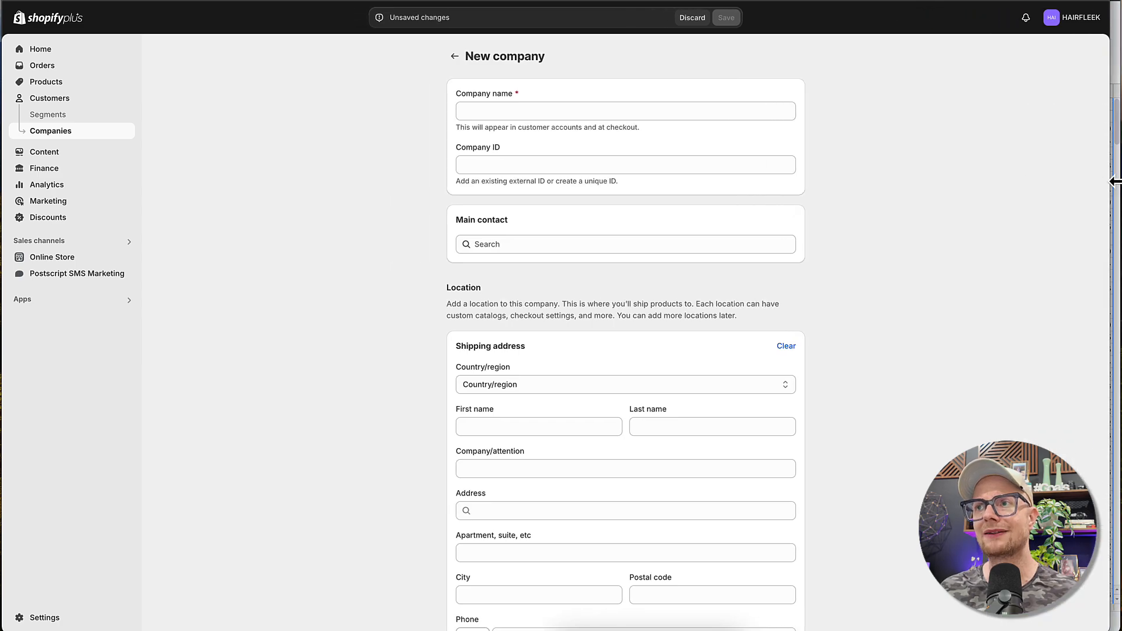
click(50, 259)
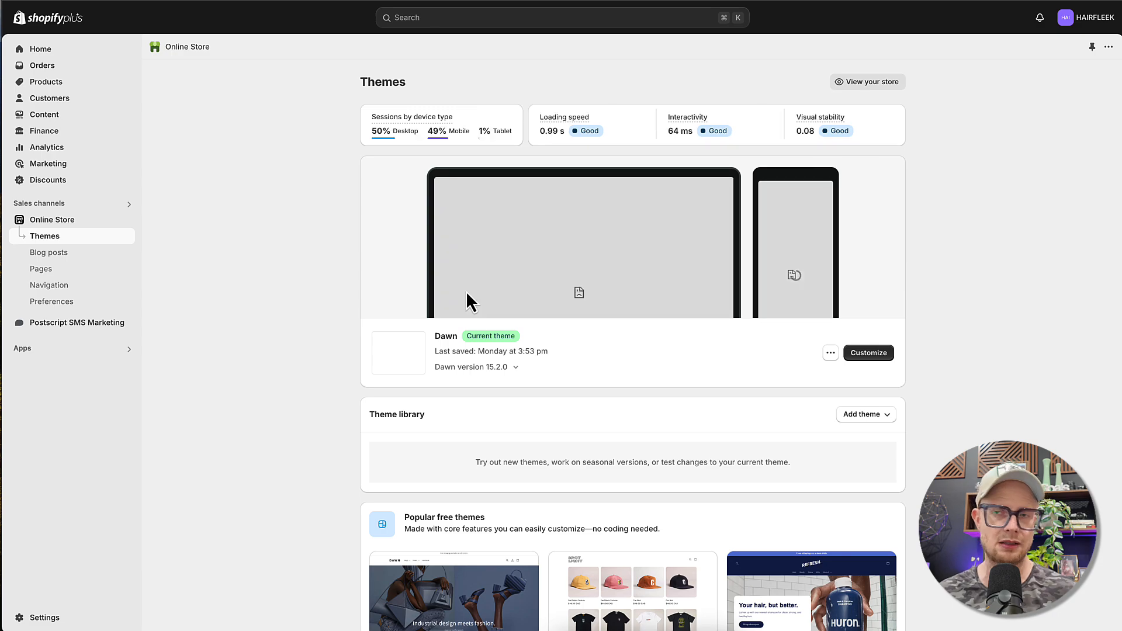
click(868, 353)
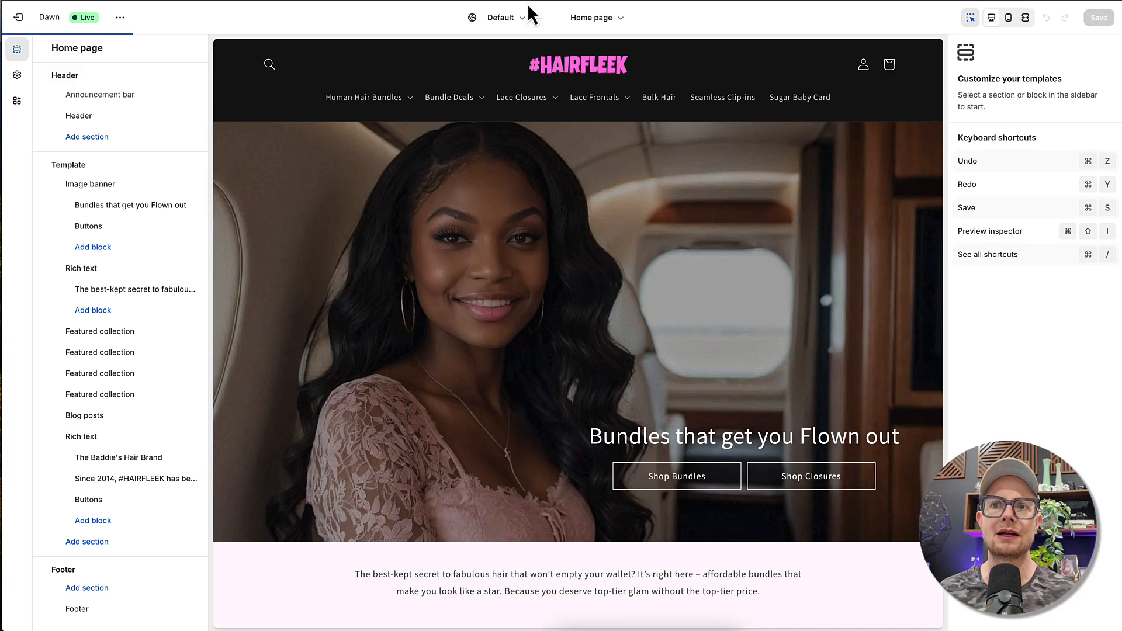
scroll(416, 222, down, 9)
scroll(468, 214, up, 5)
scroll(515, 207, up, 2)
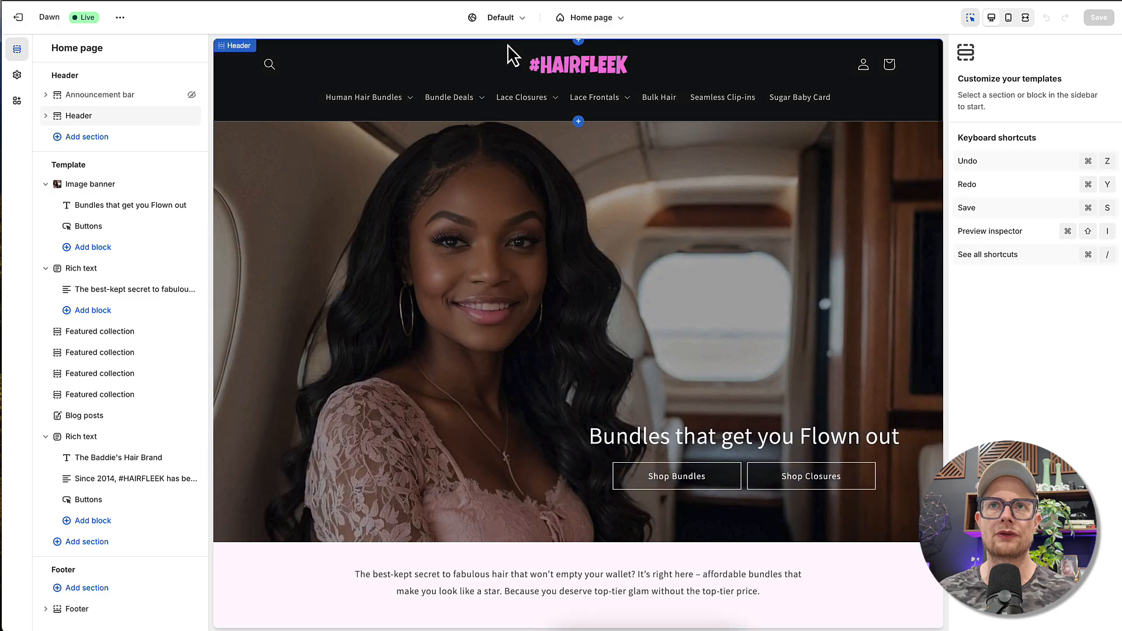
- Switch the theme editor to the B2B market context and review the home page down to the Human Hair Bundle Deals section
click(501, 18)
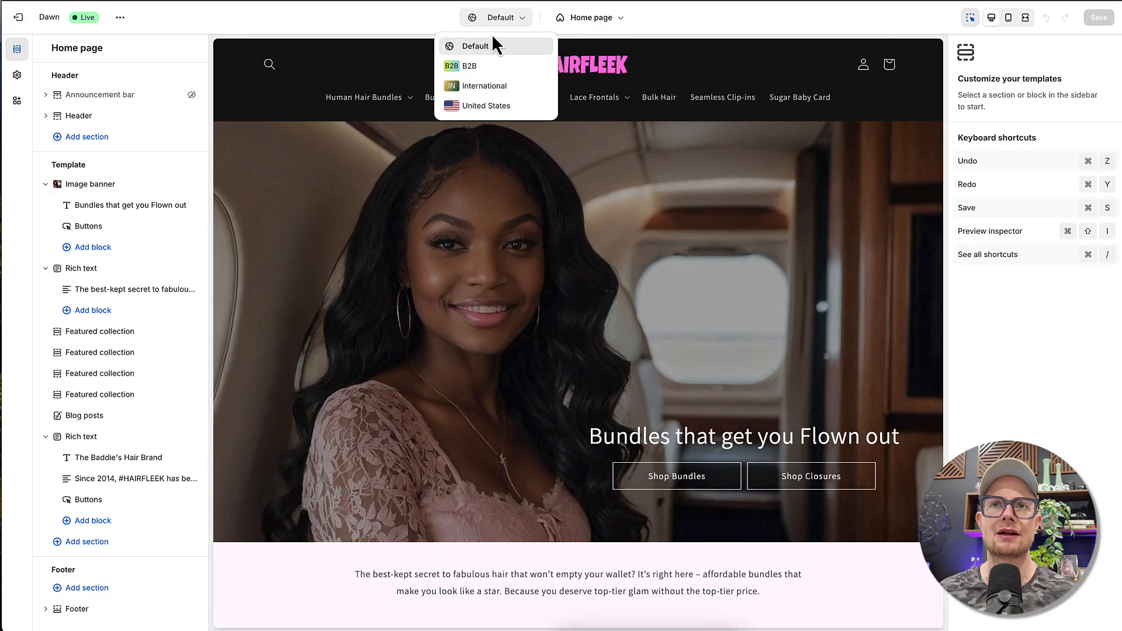
click(480, 67)
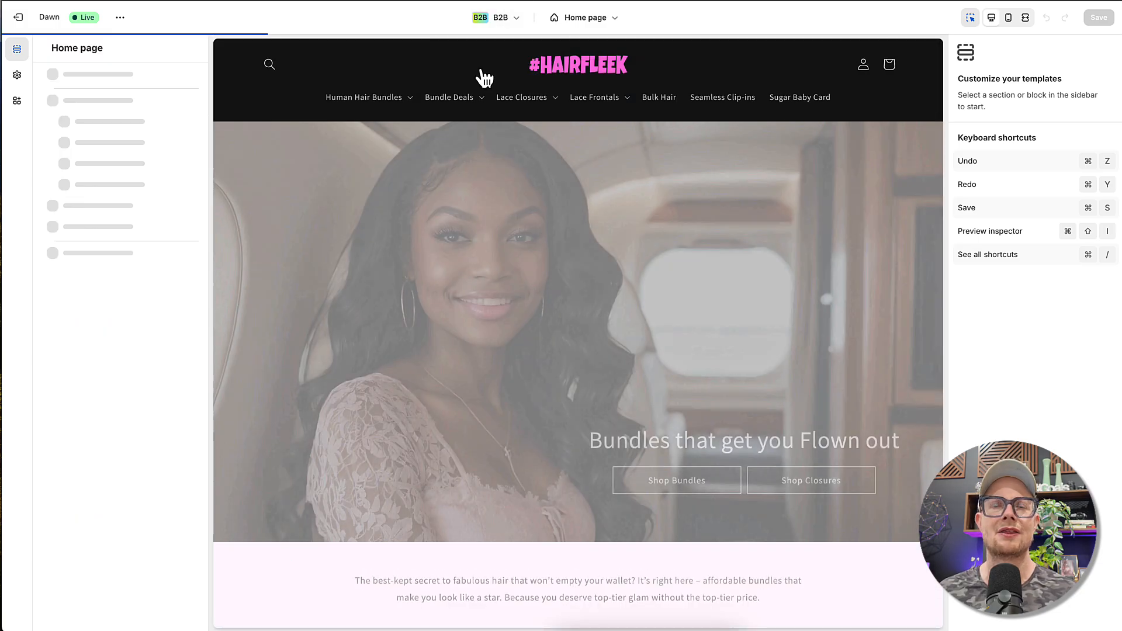
scroll(497, 192, down, 10)
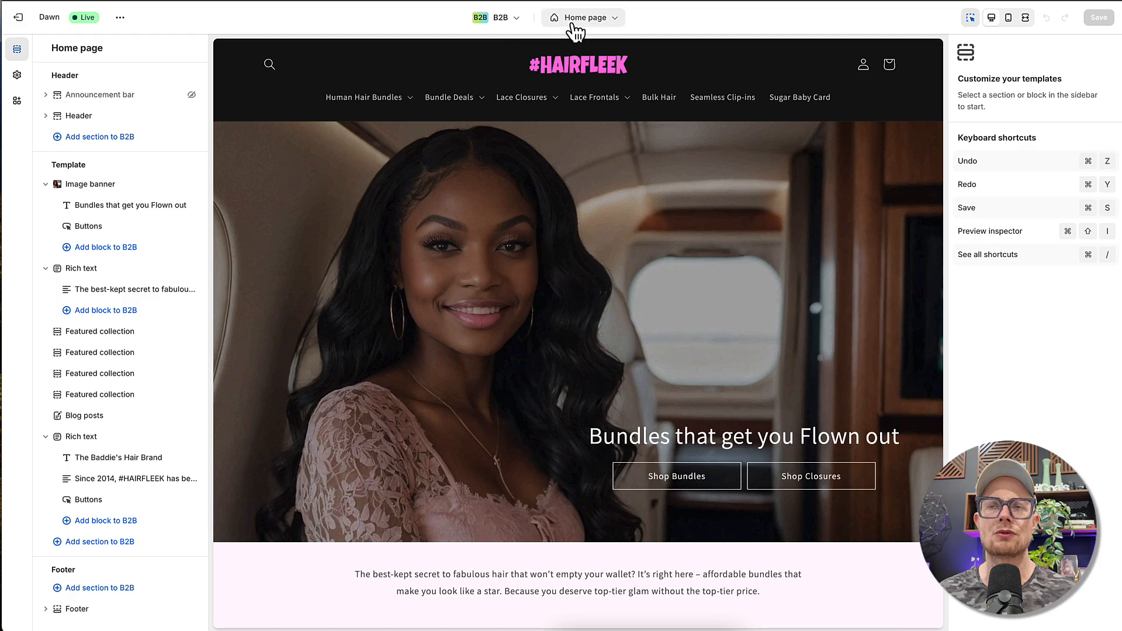
scroll(408, 243, down, 12)
scroll(408, 243, down, 10)
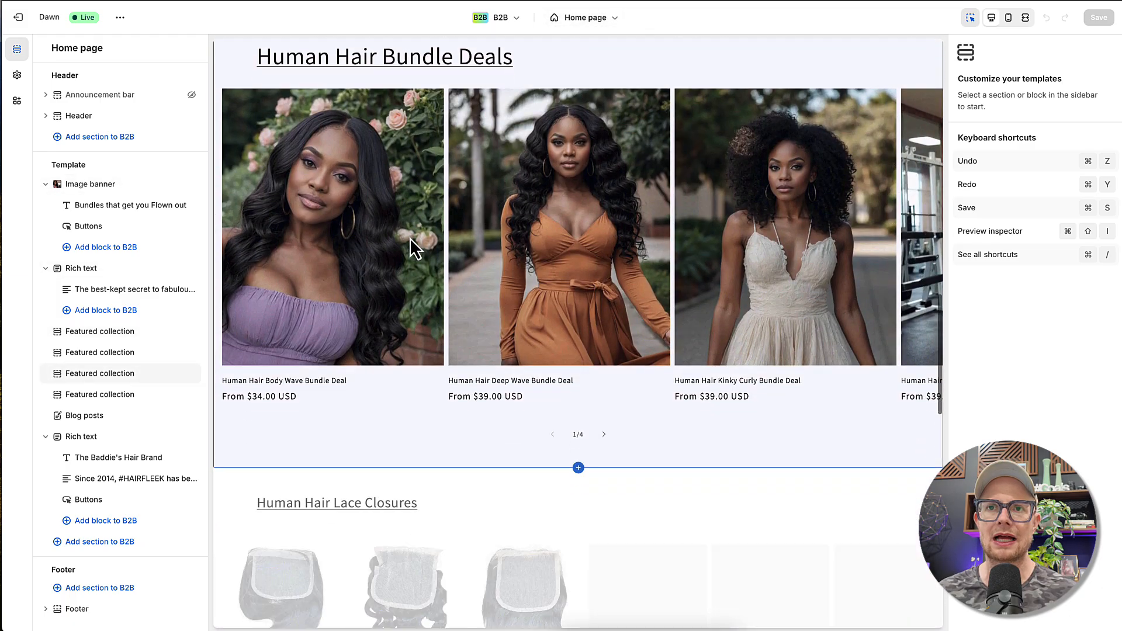
scroll(409, 246, up, 8)
scroll(413, 244, up, 5)
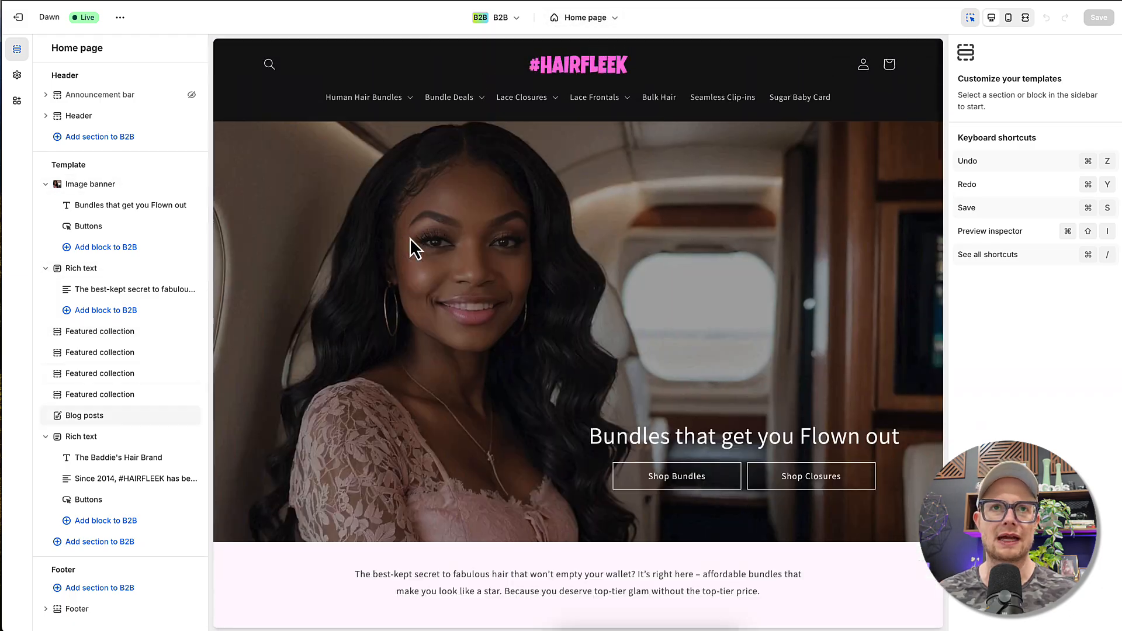
- Compare the home page template in the Default context with the B2B version, ending on B2B
click(496, 17)
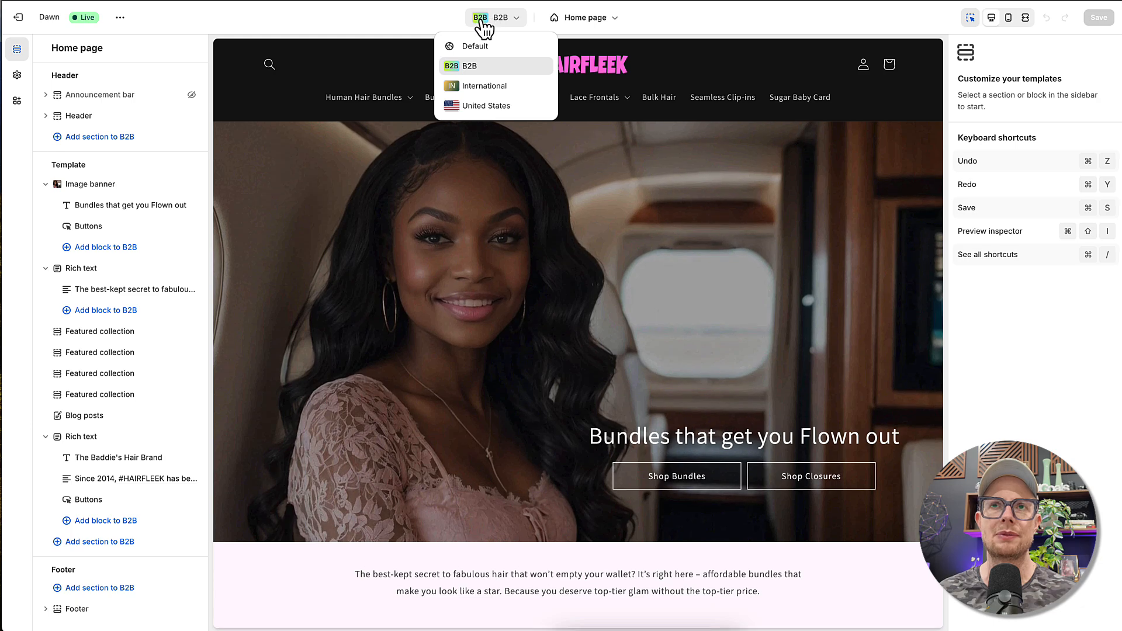
click(472, 48)
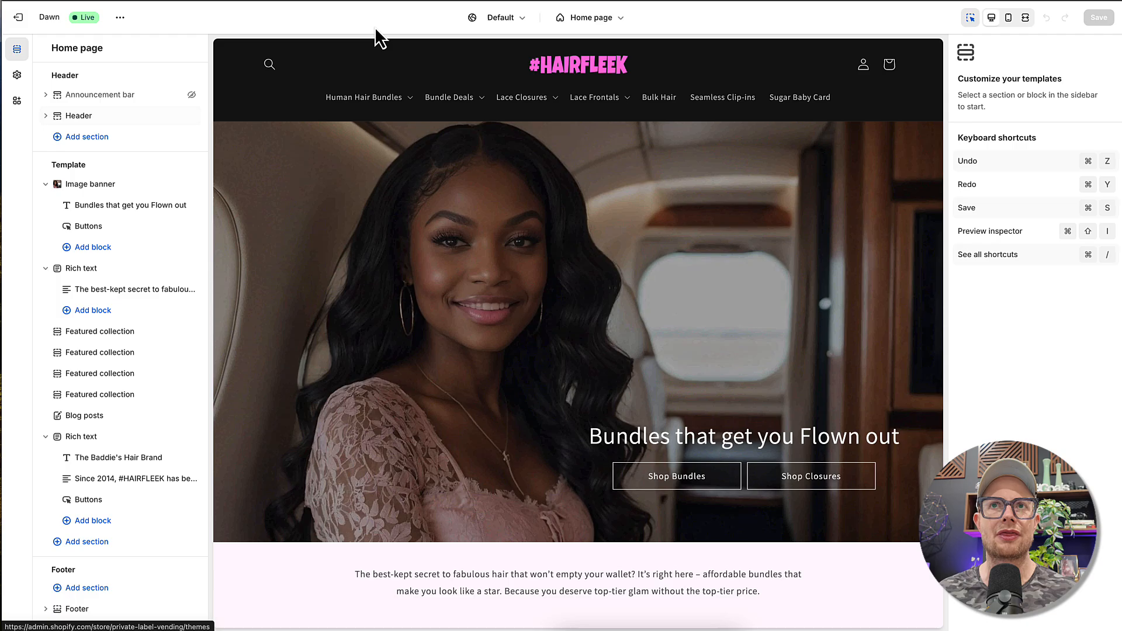
click(493, 18)
click(458, 67)
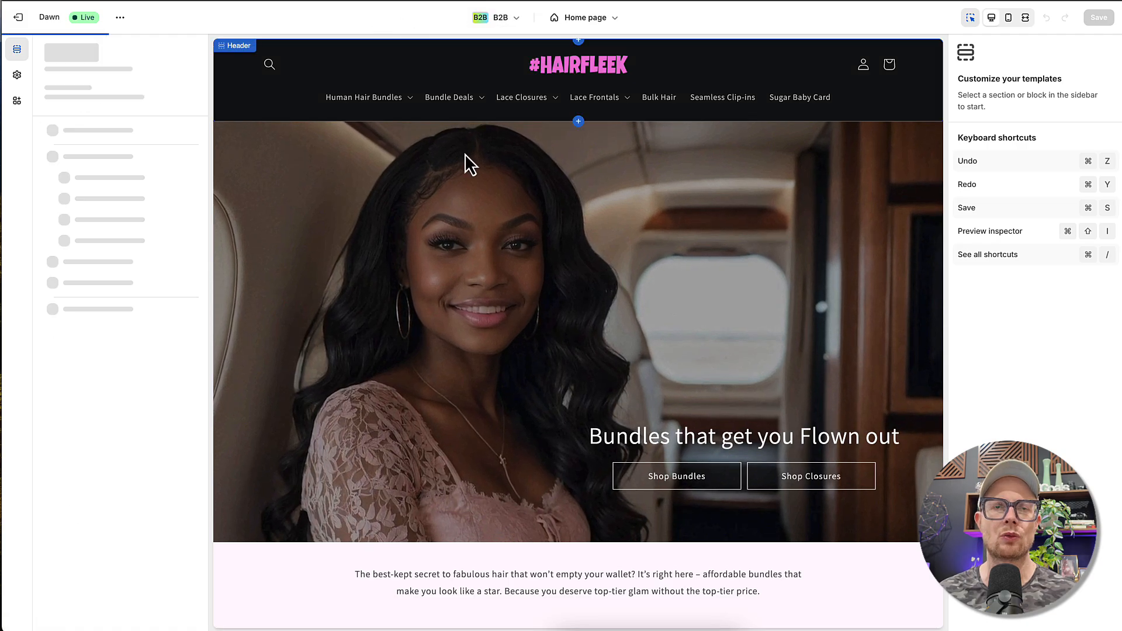
scroll(415, 271, down, 10)
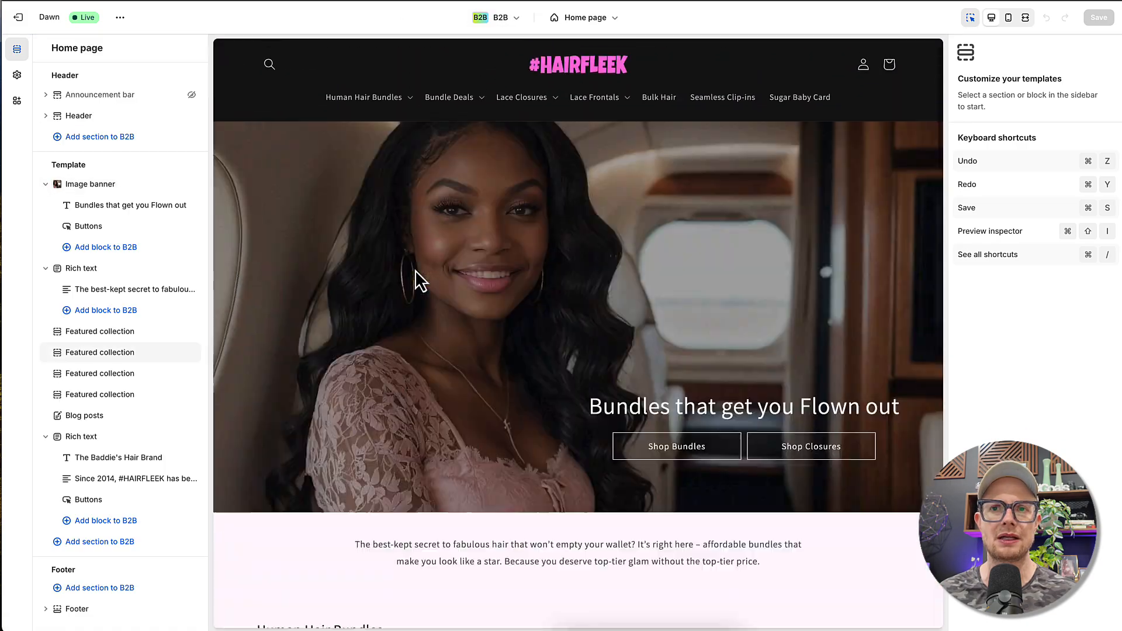